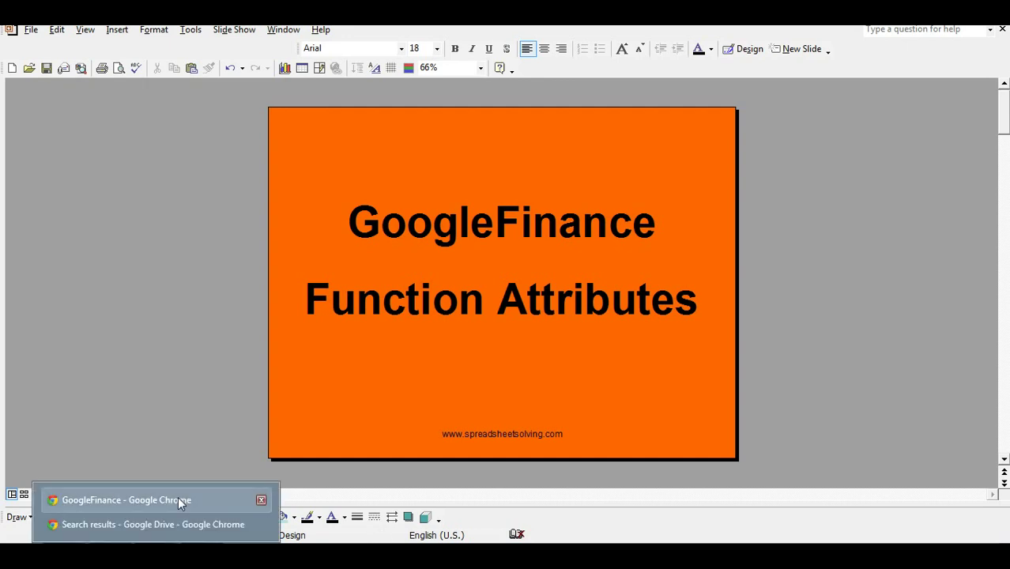
# Switch to the GoogleFinance spreadsheet in Chrome and enter Google in cell A2.
pyautogui.click(177, 496)
pyautogui.press('Right')
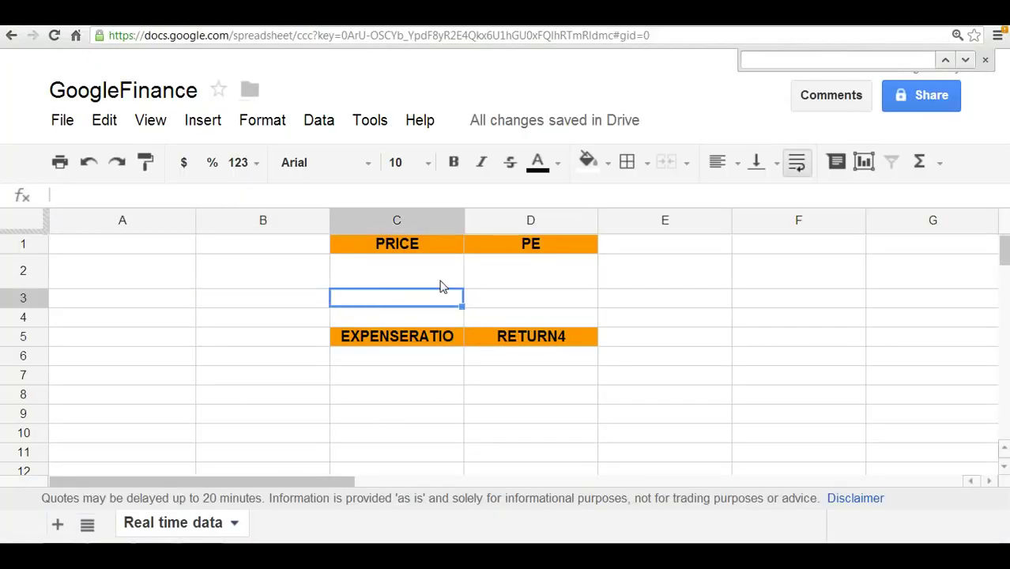
pyautogui.click(434, 249)
pyautogui.click(527, 246)
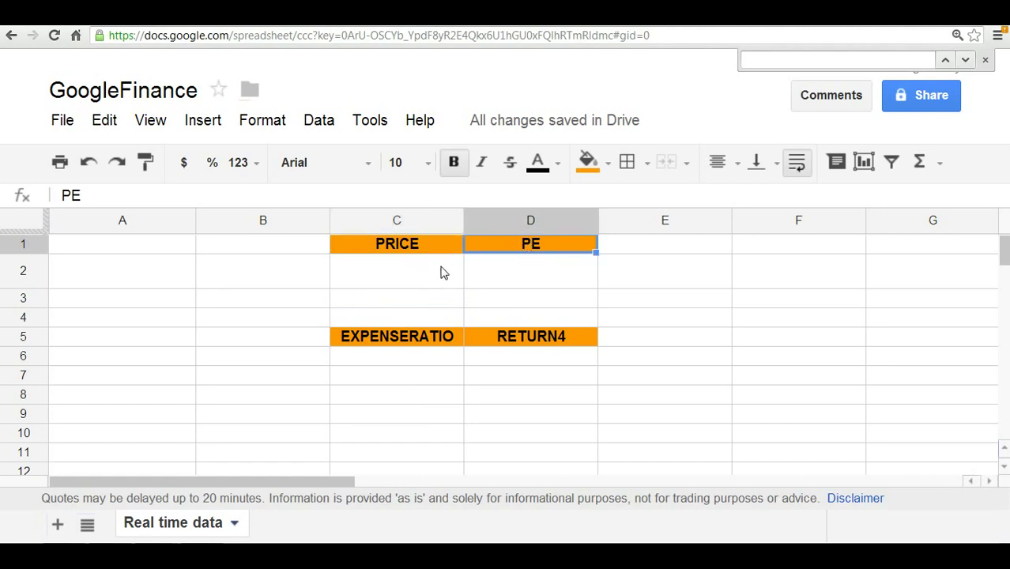
pyautogui.click(189, 270)
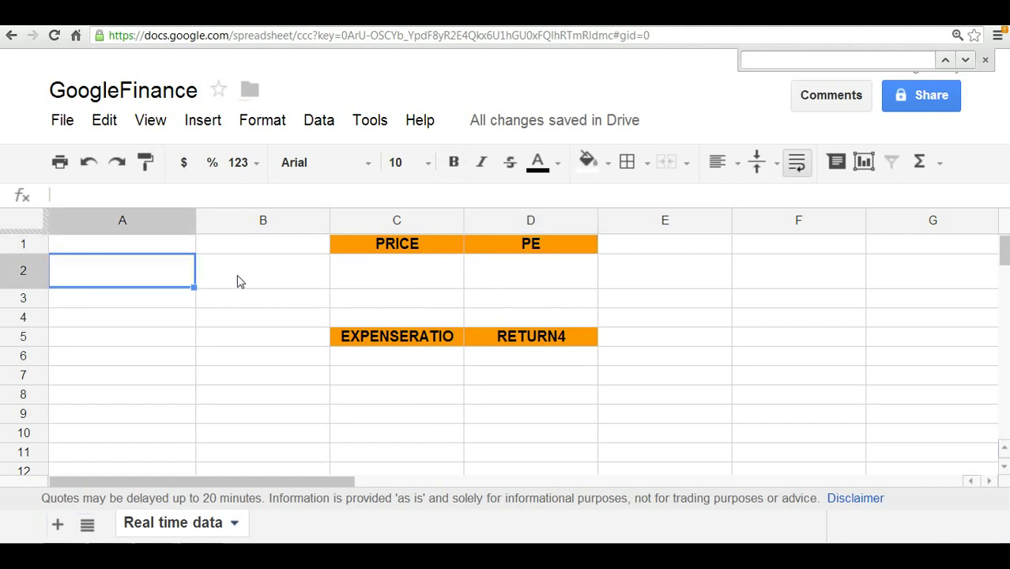
pyautogui.write('Google')
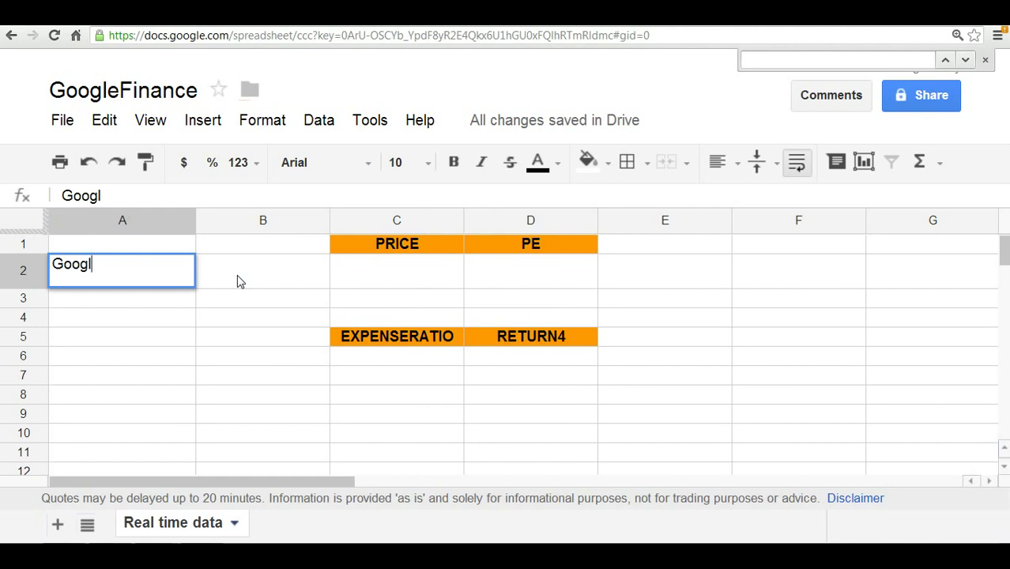
pyautogui.press('Return')
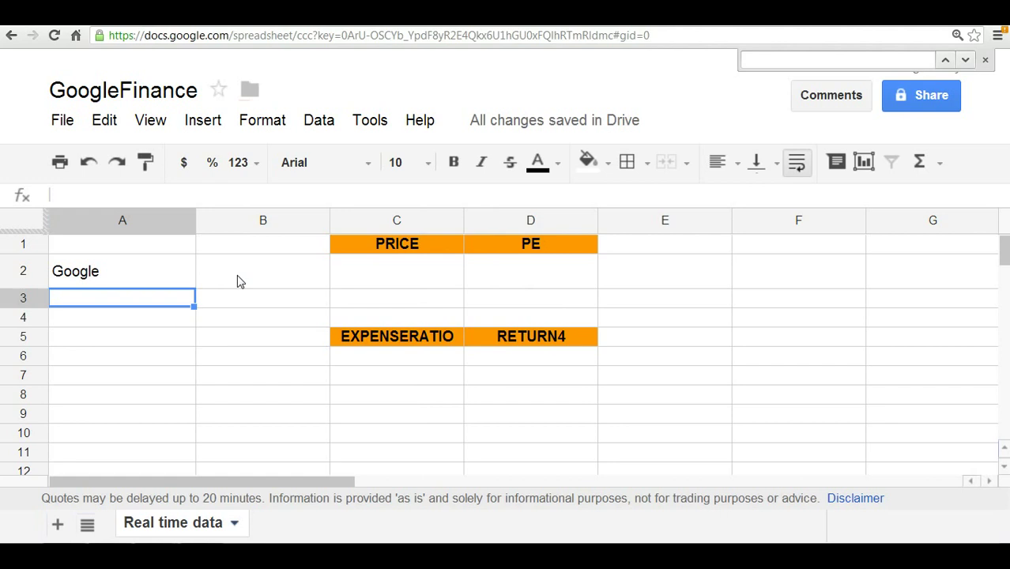
# Look up the company's ticker symbol by searching for google on the Google Finance page.
pyautogui.press('Up')
pyautogui.press('Right')
pyautogui.press('Right')
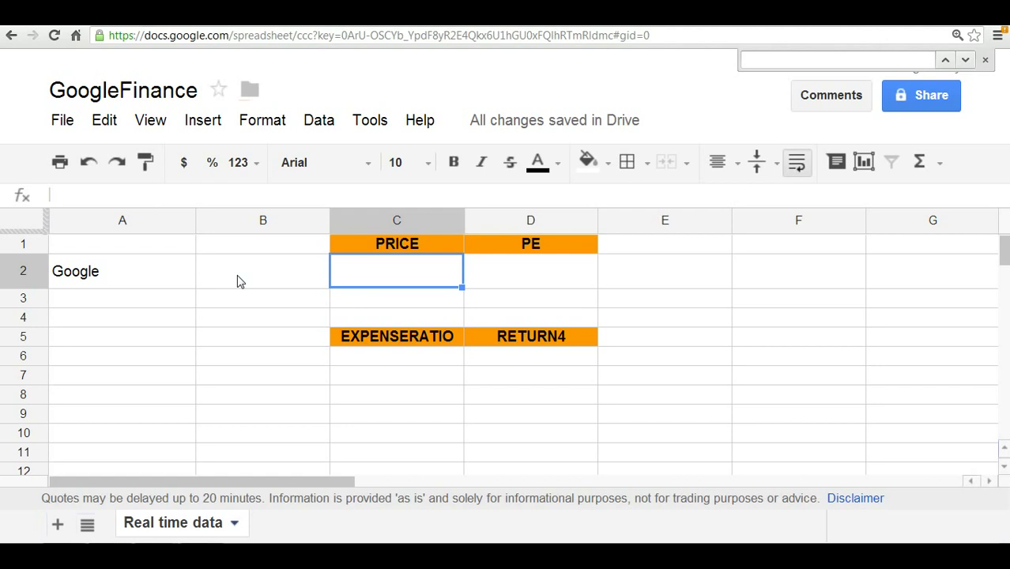
pyautogui.click(270, 27)
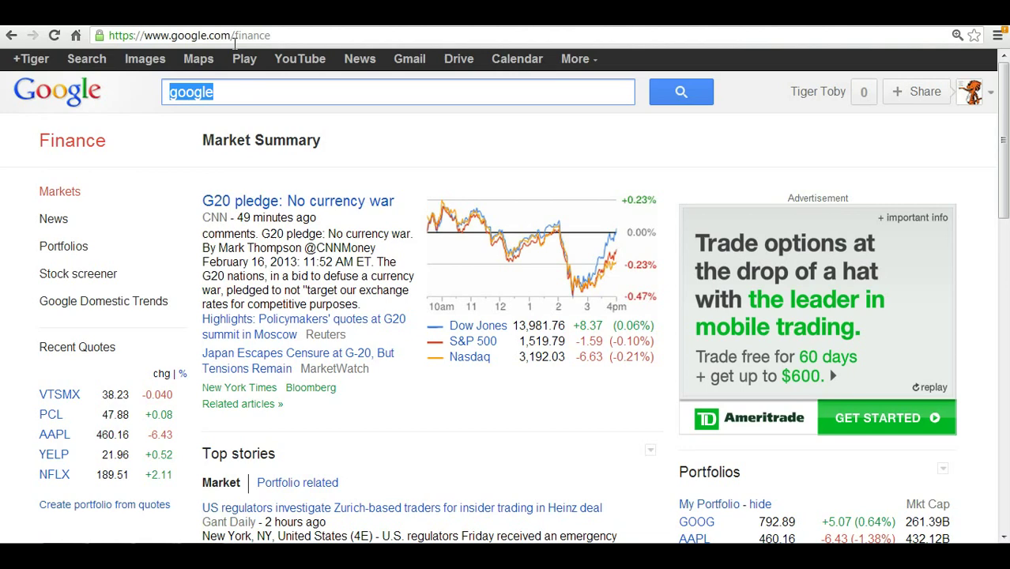
pyautogui.click(240, 91)
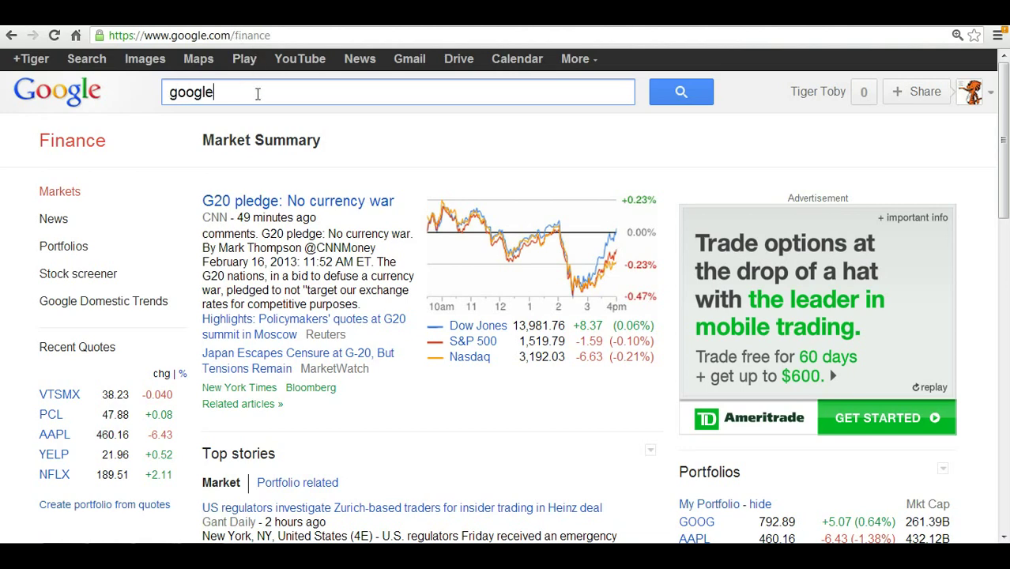
pyautogui.doubleClick(226, 93)
pyautogui.write('google')
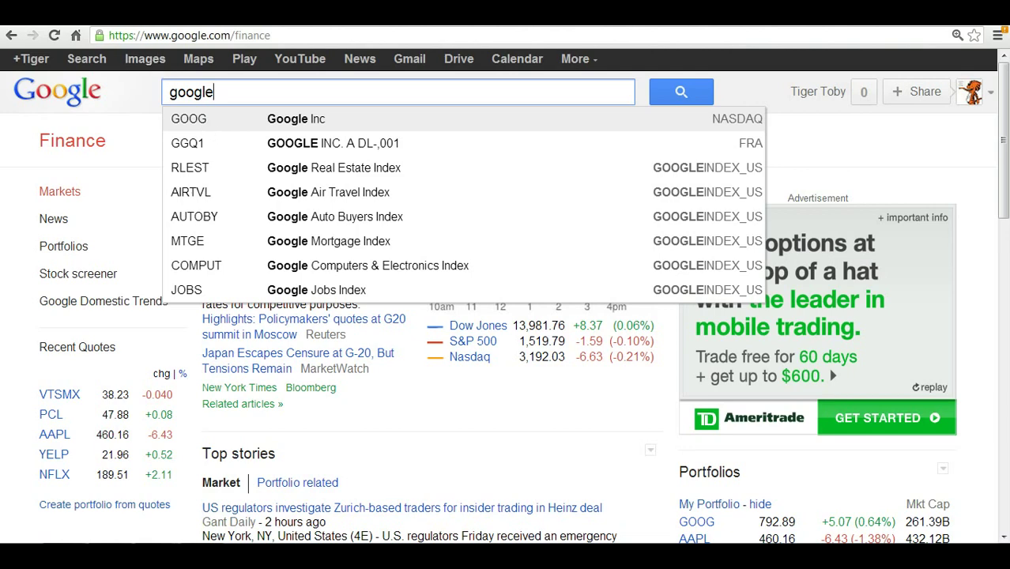
# Return to the GoogleFinance spreadsheet and enter the ticker goog in cell B2.
pyautogui.hotkey('ctrl', 'Tab')
pyautogui.click(310, 282)
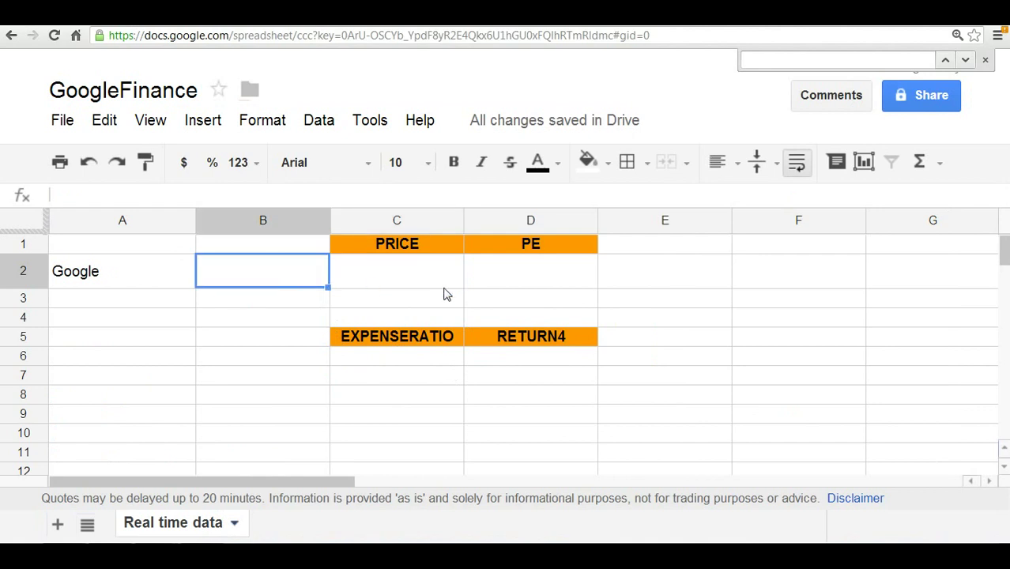
pyautogui.write('goog')
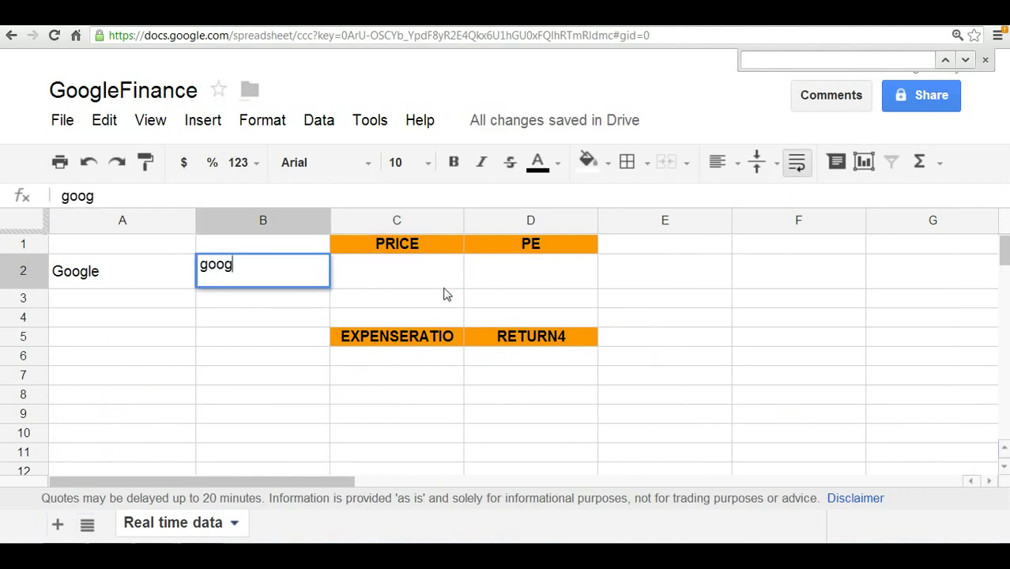
pyautogui.press('Return')
# Enter the formula =googlefinance(B2,C1) in cell C2 to retrieve the stock's price.
pyautogui.press('Up')
pyautogui.press('Right')
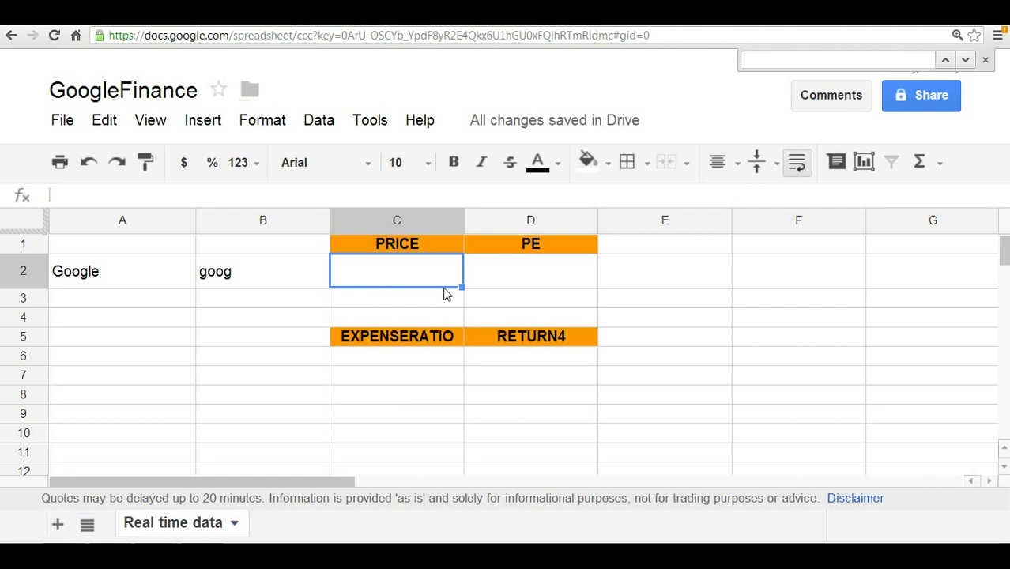
pyautogui.write('=')
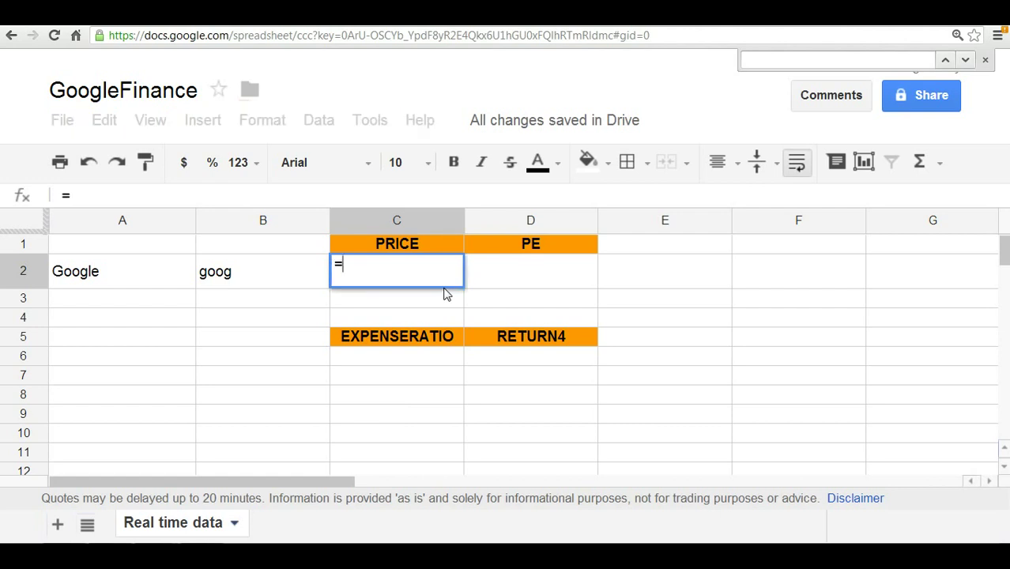
pyautogui.write('goo')
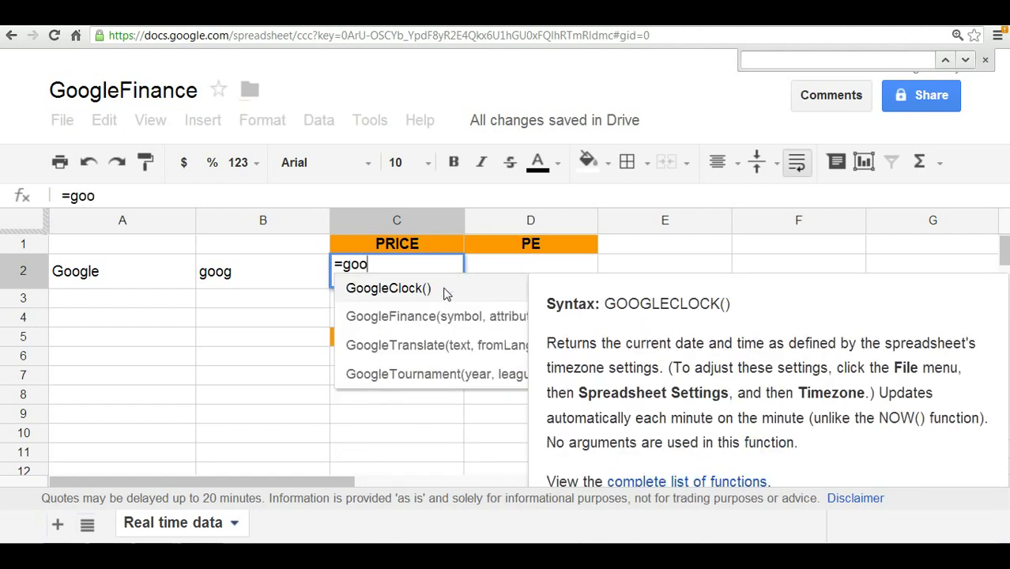
pyautogui.write('glefinance(')
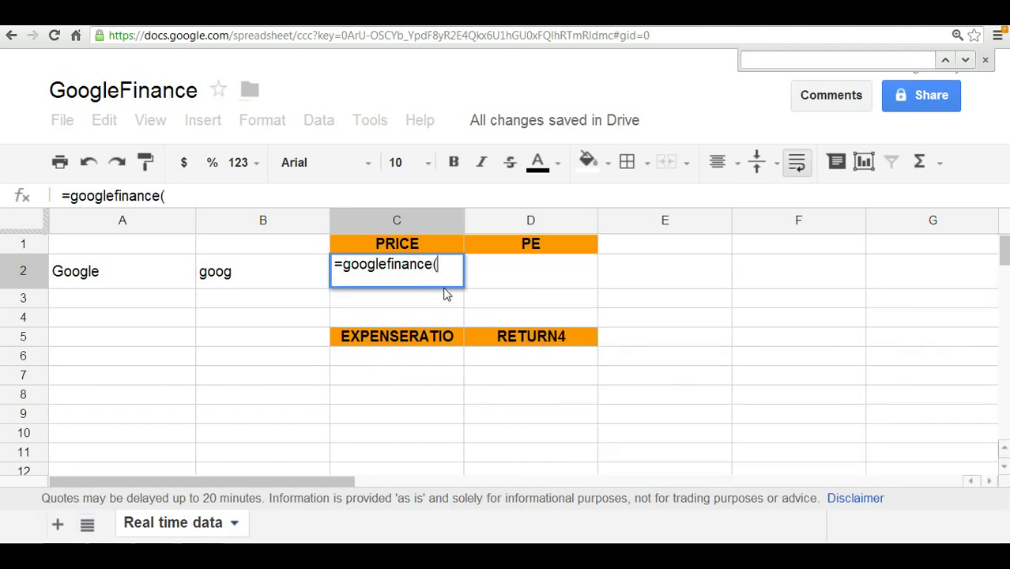
pyautogui.click(280, 286)
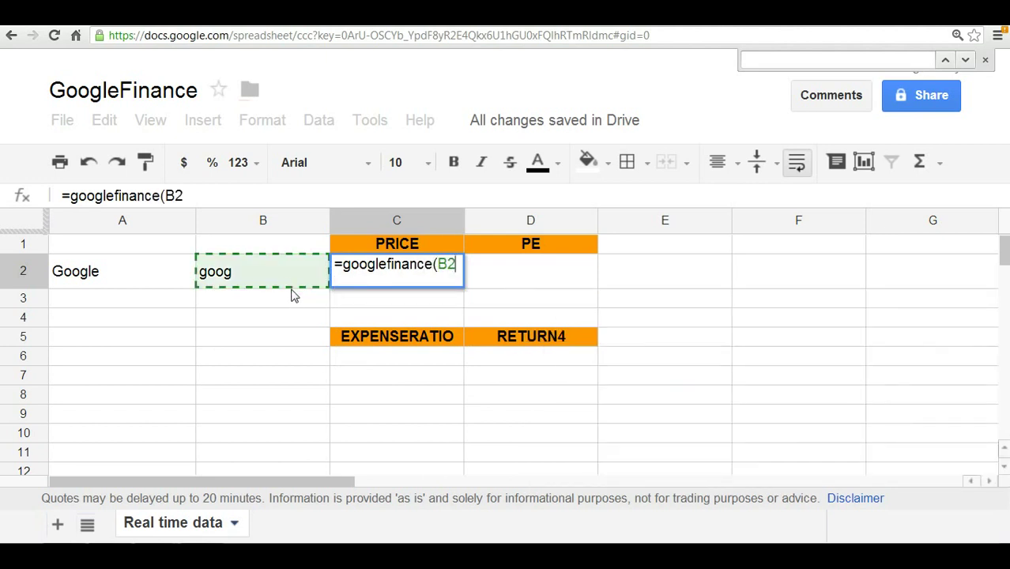
pyautogui.write(',')
pyautogui.click(396, 245)
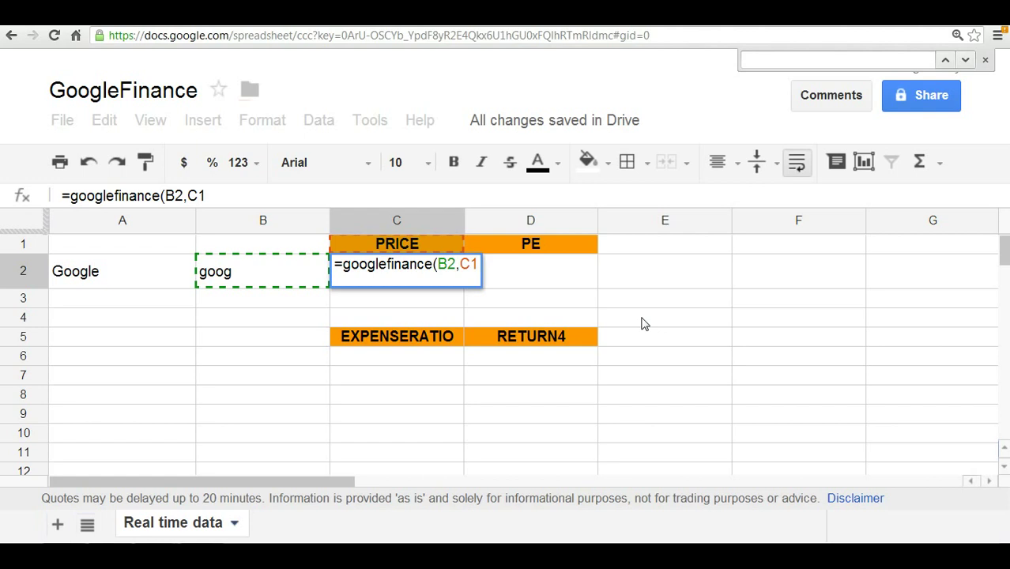
pyautogui.write(')')
pyautogui.press('Return')
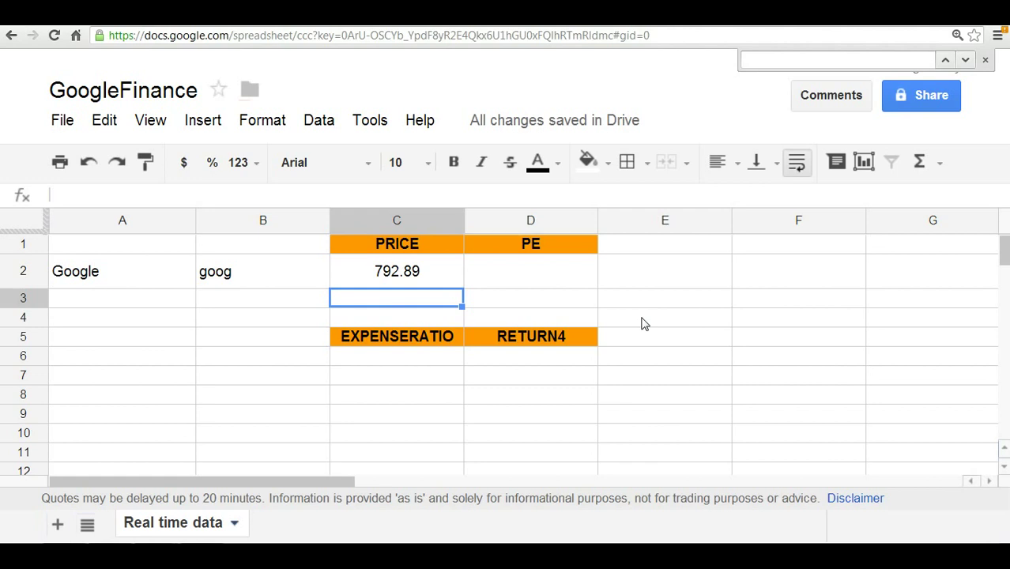
# Review the formula in C2 and the PRICE and PE attribute headings in C1 and D1.
pyautogui.press('Up')
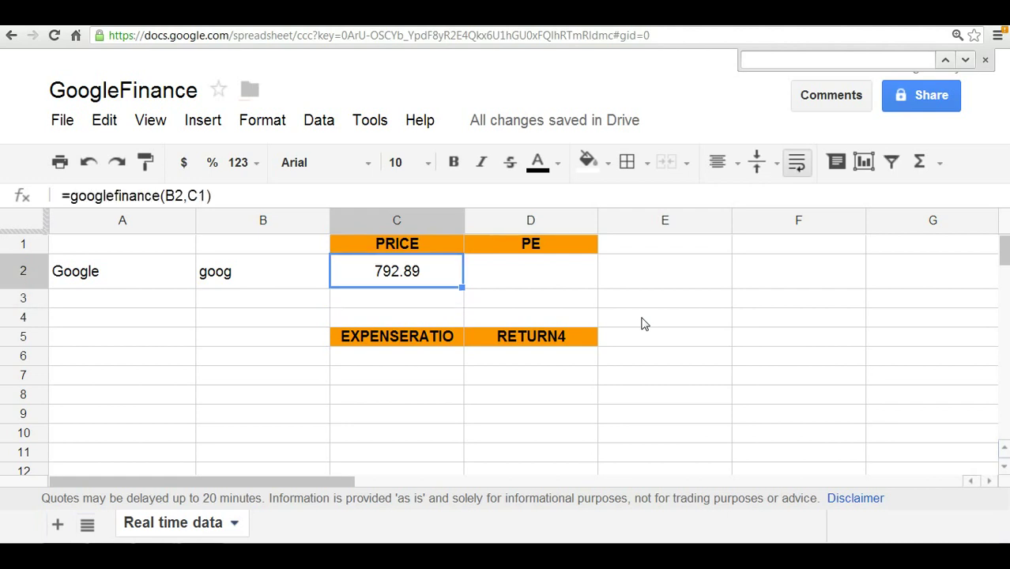
pyautogui.press('Up')
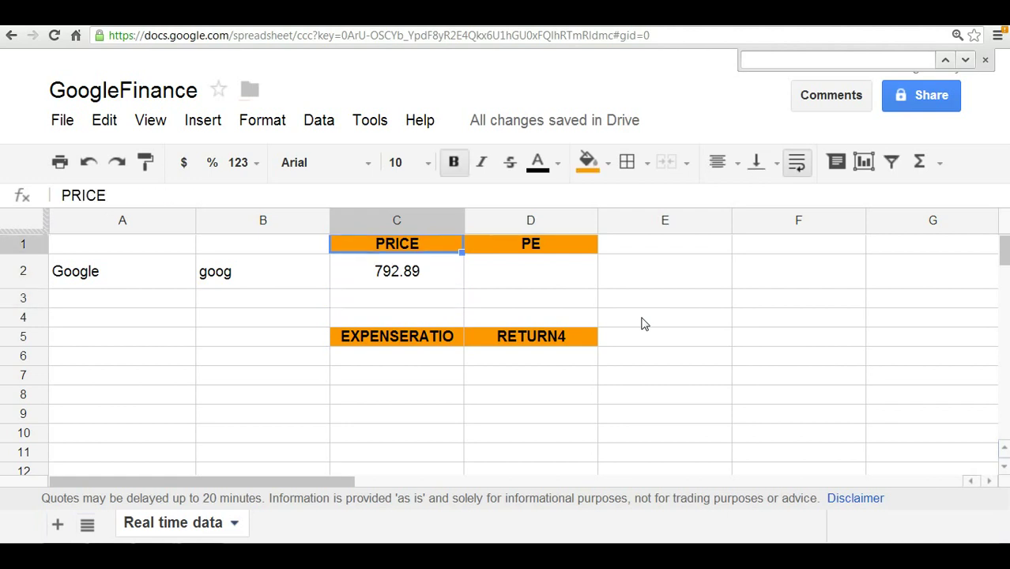
pyautogui.press('Right')
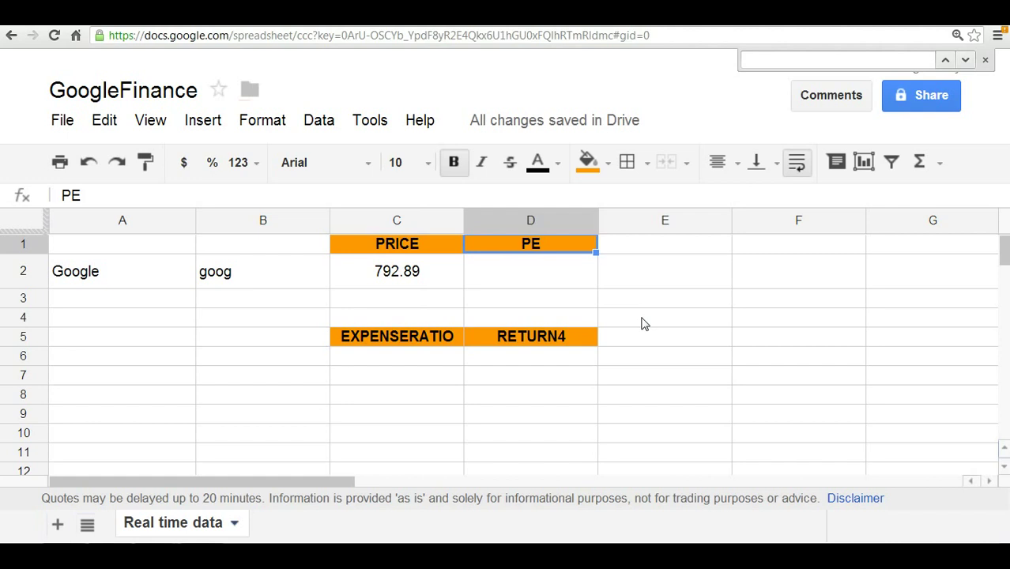
pyautogui.press('Left')
pyautogui.press('Down')
pyautogui.press('Up')
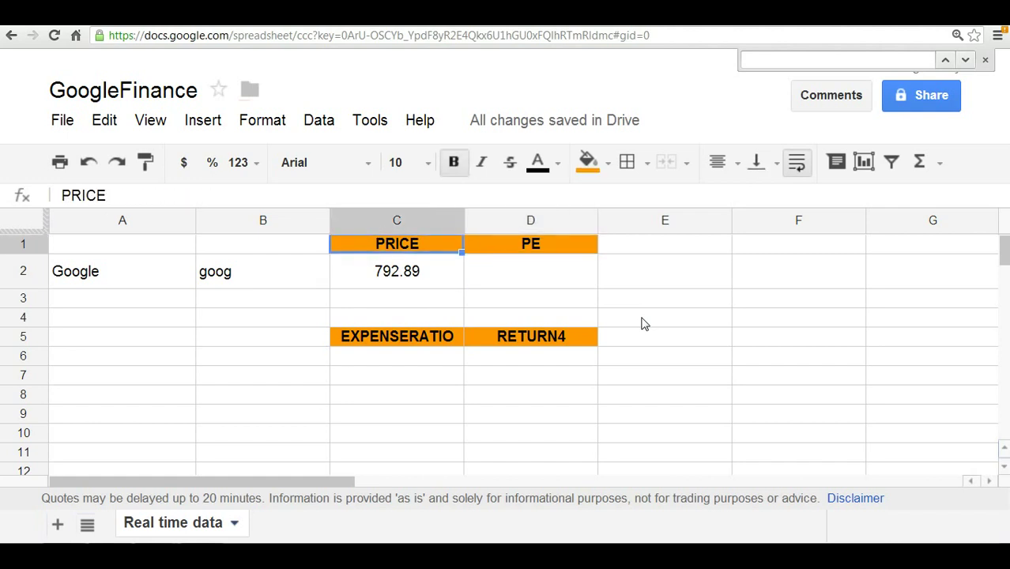
pyautogui.press('Right')
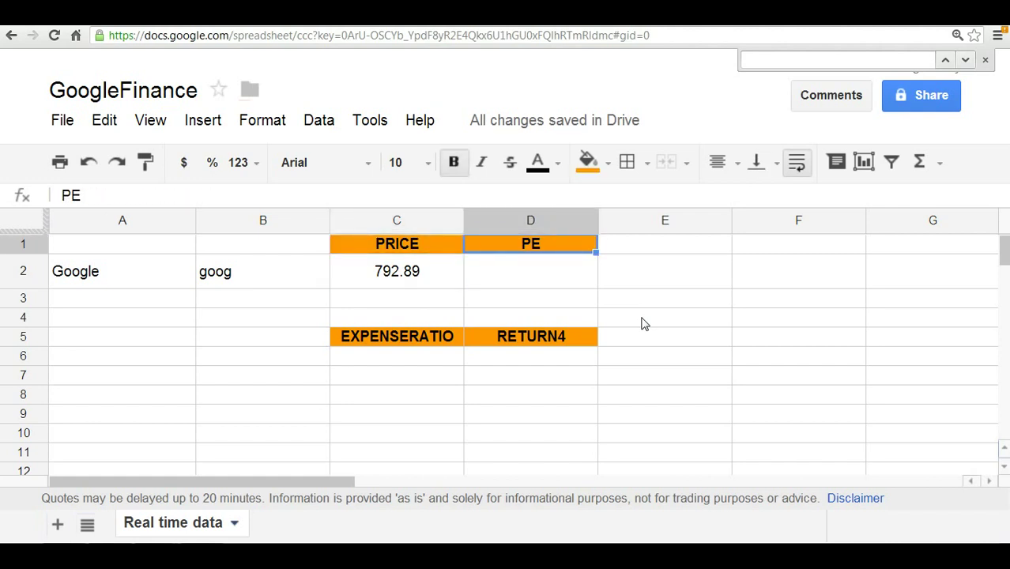
# Make the ticker's column reference absolute in C2 so the formula reads =googlefinance($B2,C1).
pyautogui.press('Left')
pyautogui.press('Down')
pyautogui.press('Return')
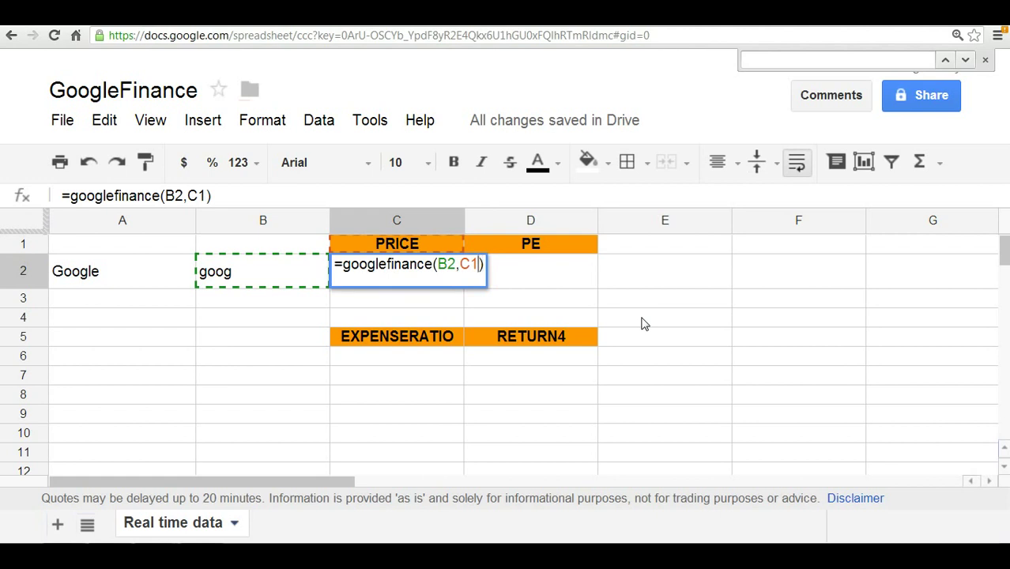
pyautogui.press('Left')
pyautogui.press('Left')
pyautogui.press('Left')
pyautogui.press('Left')
pyautogui.press('Left')
pyautogui.write('$')
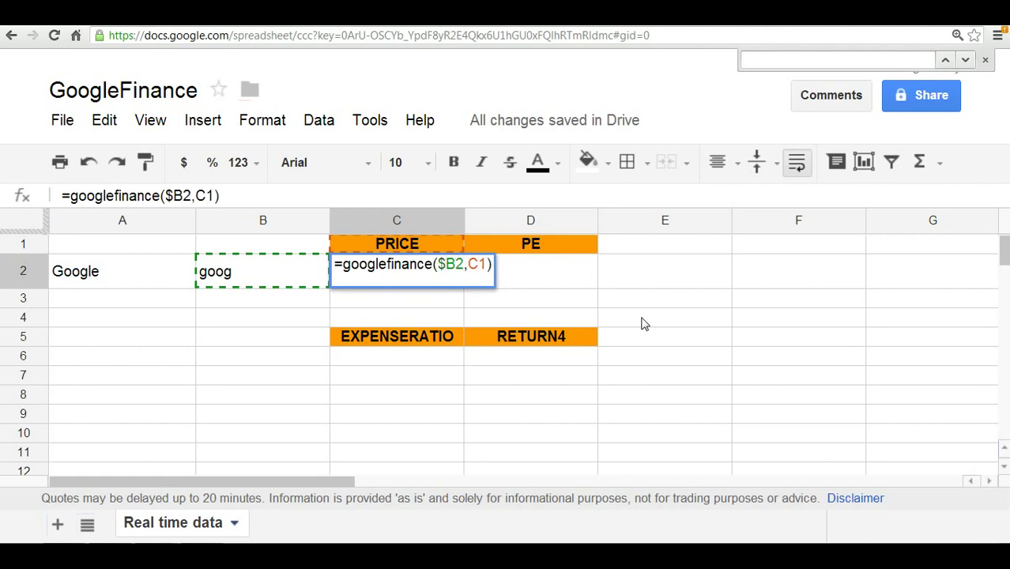
pyautogui.press('Return')
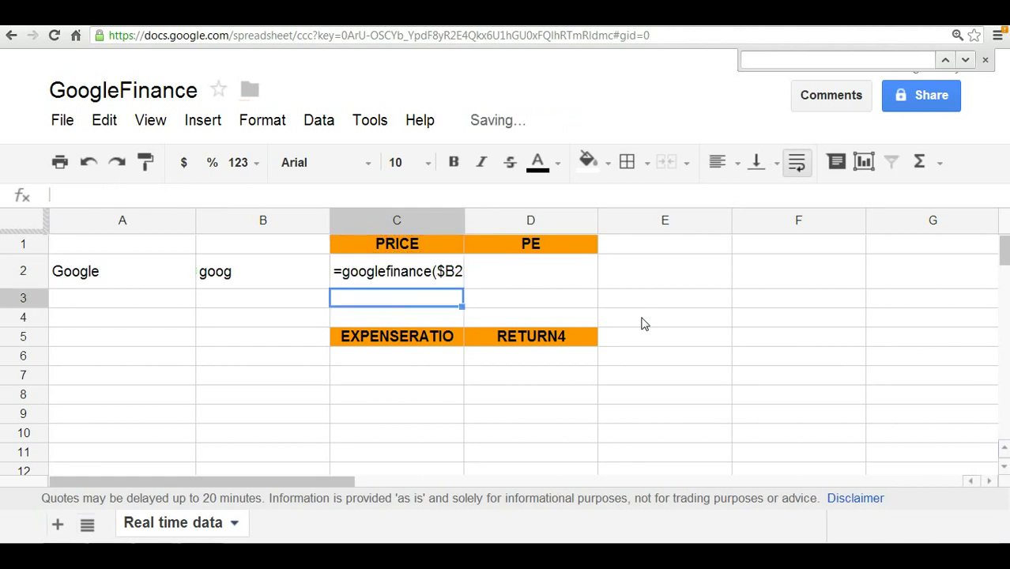
# Copy the price formula from C2 to D2 under PE and check its cell references.
pyautogui.press('Up')
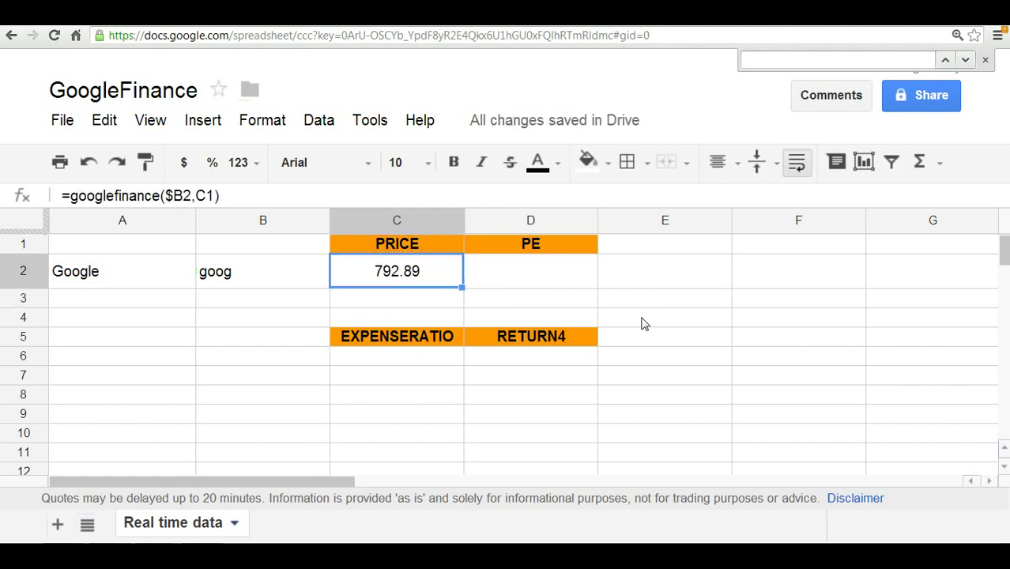
pyautogui.hotkey('ctrl', 'c')
pyautogui.press('Right')
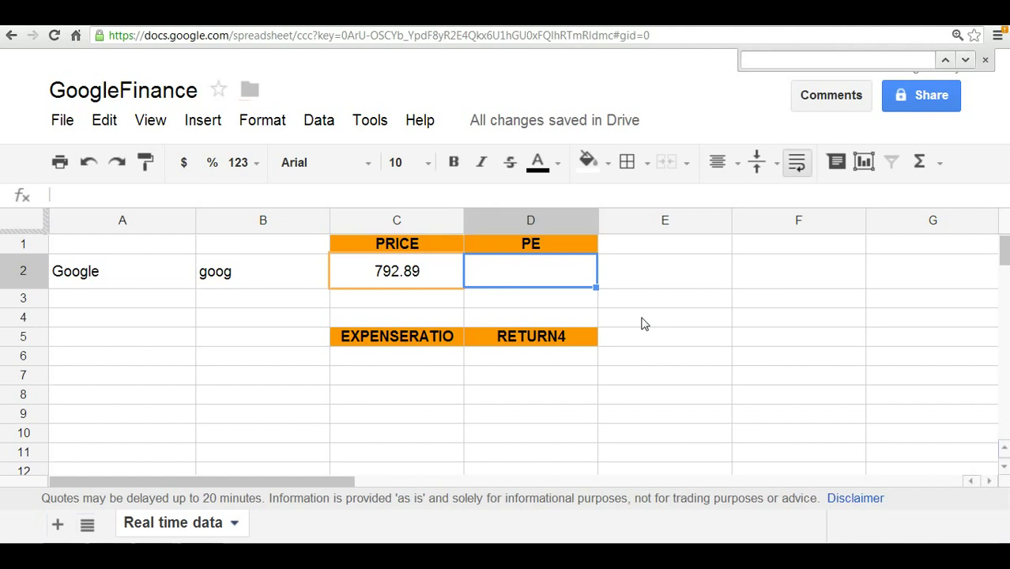
pyautogui.hotkey('ctrl', 'v')
pyautogui.press('F2')
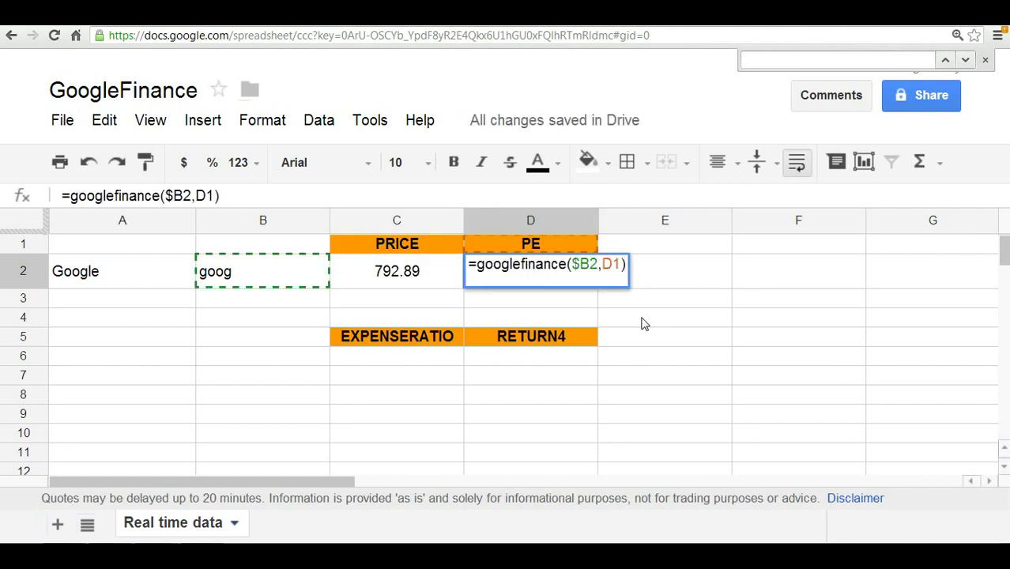
pyautogui.press('Return')
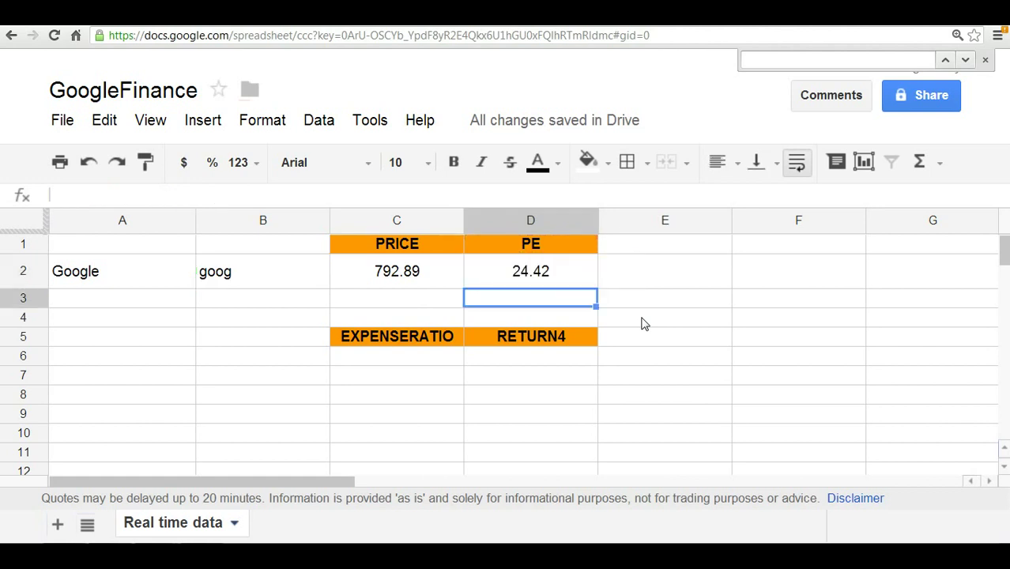
# Review the PE and PRICE attribute headings in D1 and C1.
pyautogui.press('Up')
pyautogui.press('Up')
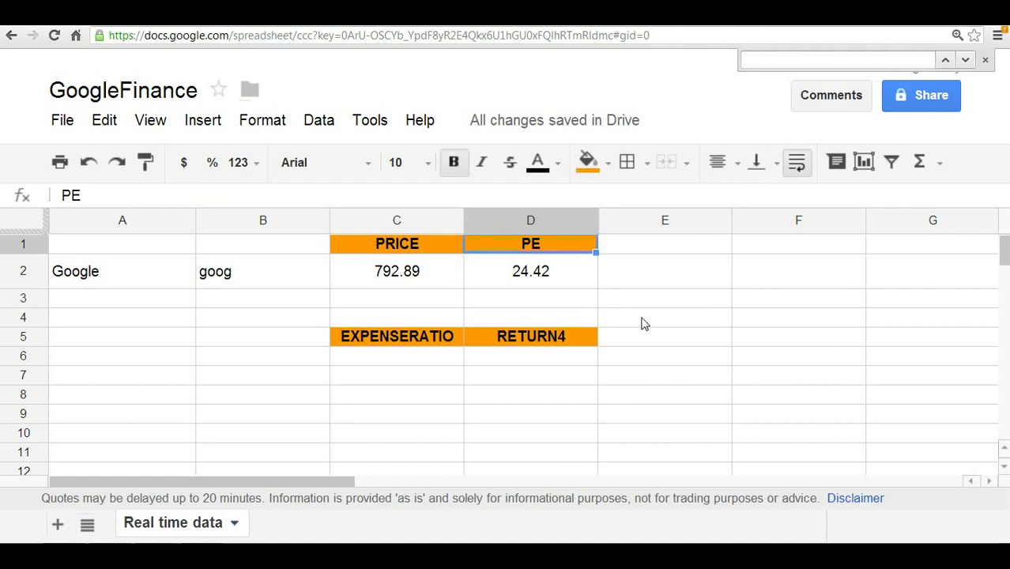
pyautogui.press('Left')
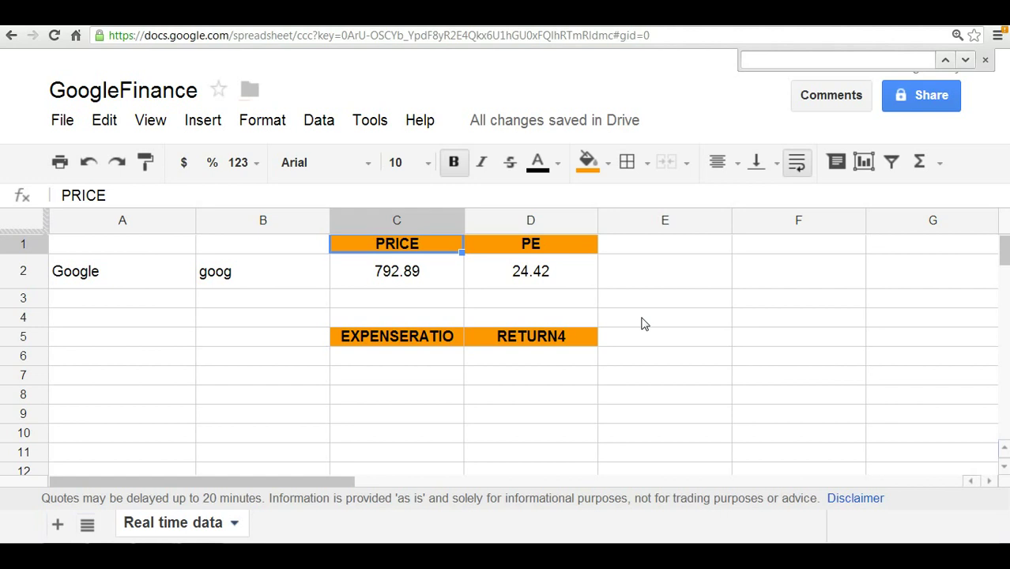
# Enter the fund name Vanguard Total Stock Market Index Fund in cell A6.
pyautogui.press('Down')
pyautogui.press('Down')
pyautogui.press('Down')
pyautogui.press('Down')
pyautogui.press('Down')
pyautogui.press('Left')
pyautogui.press('Left')
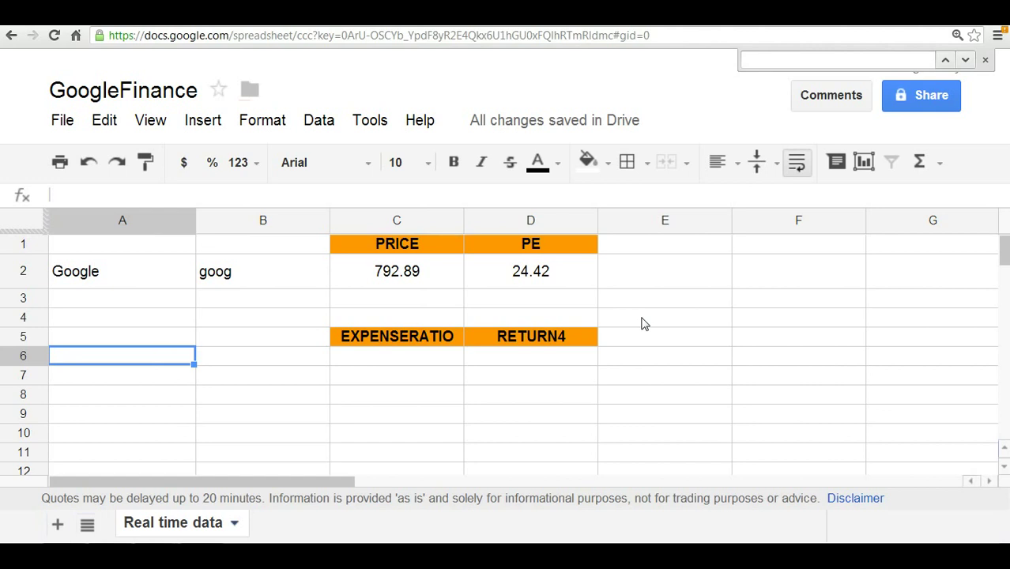
pyautogui.write('Vanguared')
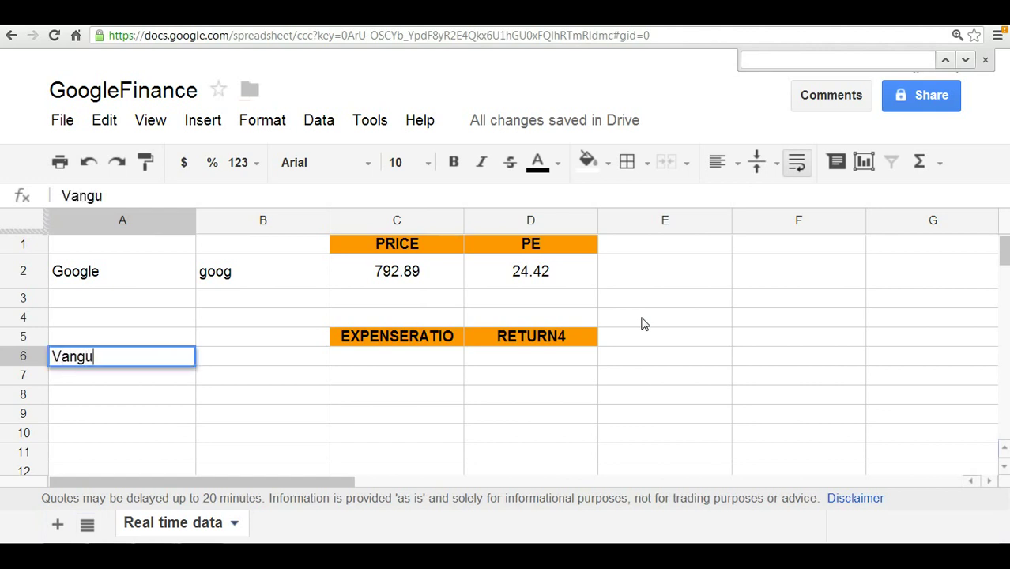
pyautogui.press('BackSpace')
pyautogui.press('BackSpace')
pyautogui.press('BackSpace')
pyautogui.write('d To')
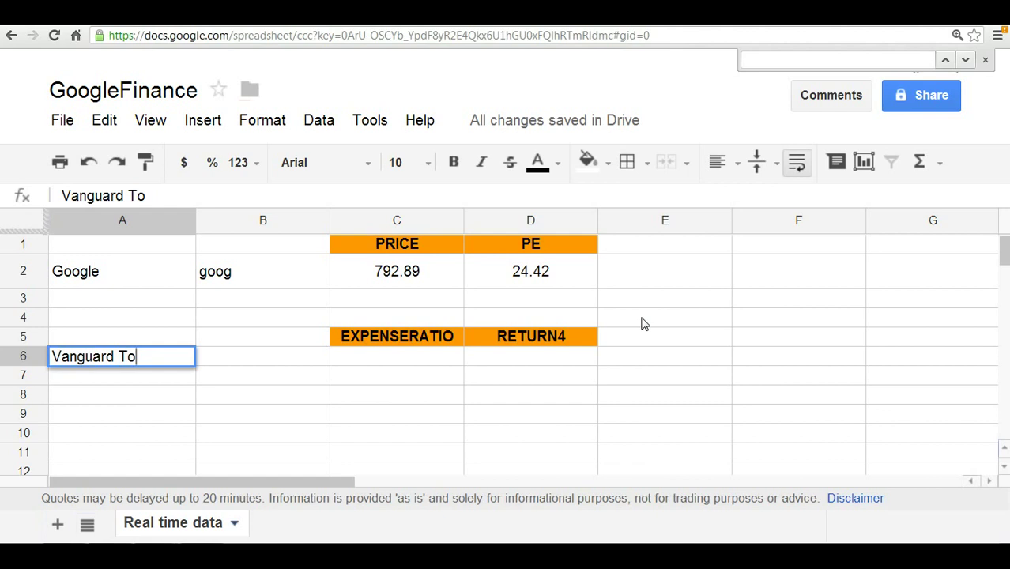
pyautogui.write('tal Stock Market In')
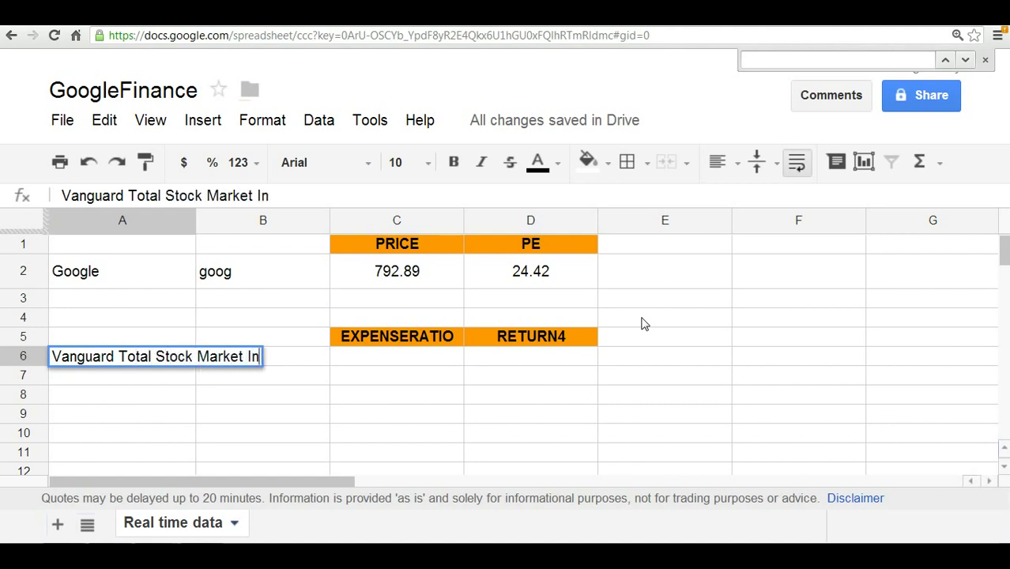
pyautogui.write('dex Fund')
pyautogui.press('Return')
# Enter the fund's ticker vtsmx in cell B6.
pyautogui.press('Up')
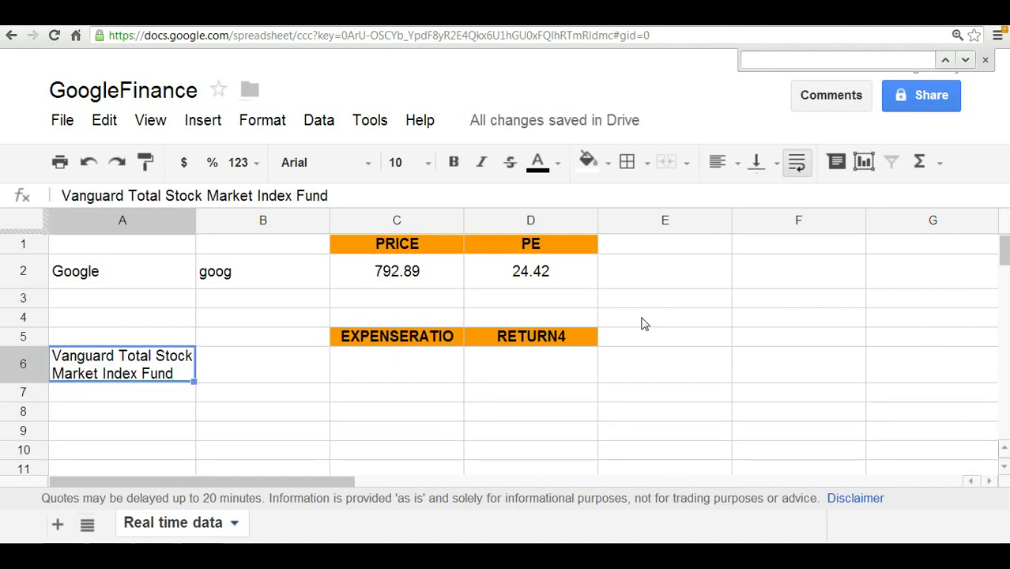
pyautogui.press('Right')
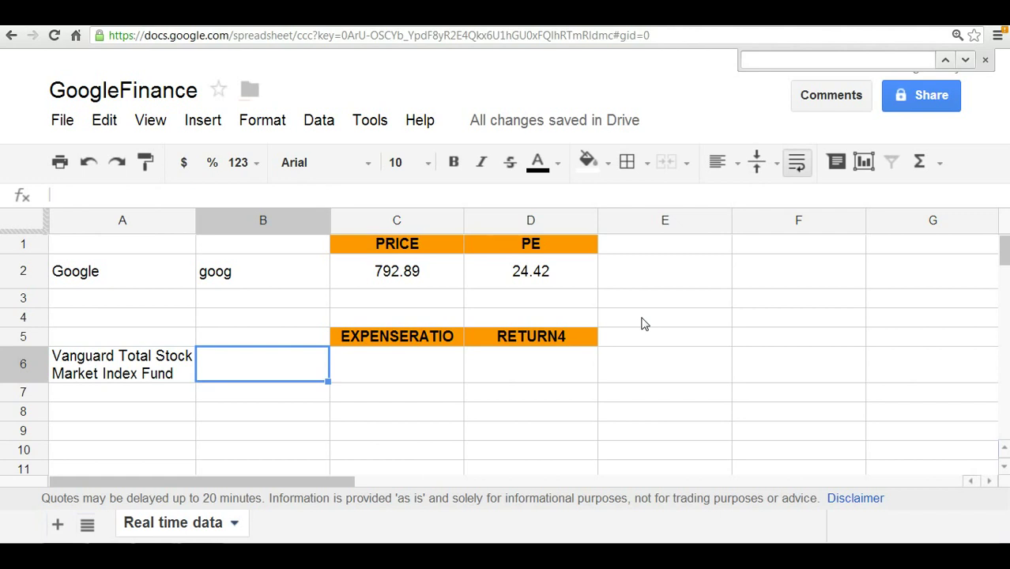
pyautogui.write('vtsmx')
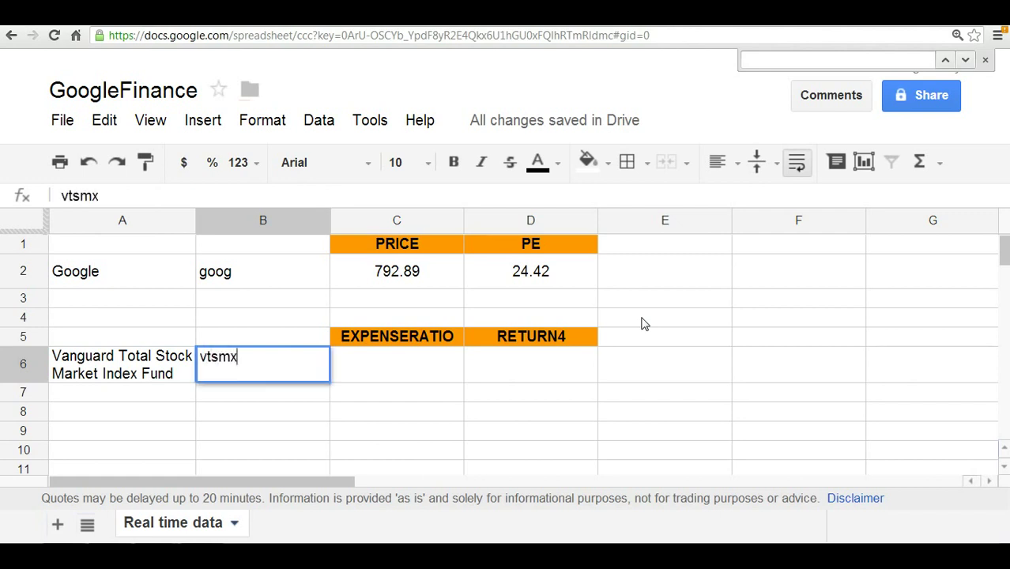
pyautogui.press('Return')
# Enter the formula =googlefinance($B6,C5) in cell C6 to retrieve the fund's expense ratio.
pyautogui.press('Up')
pyautogui.press('Right')
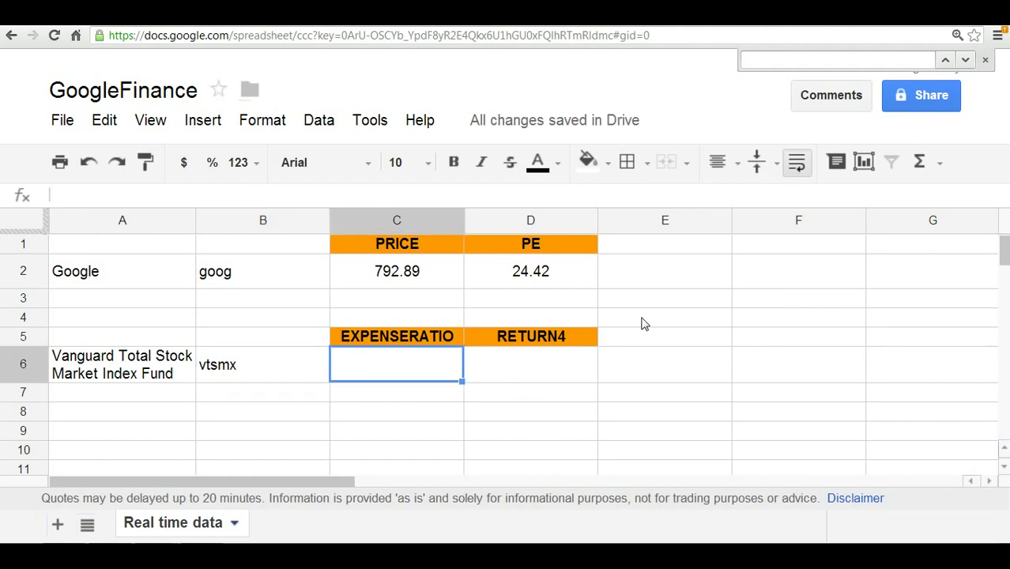
pyautogui.write('=googlefinance(')
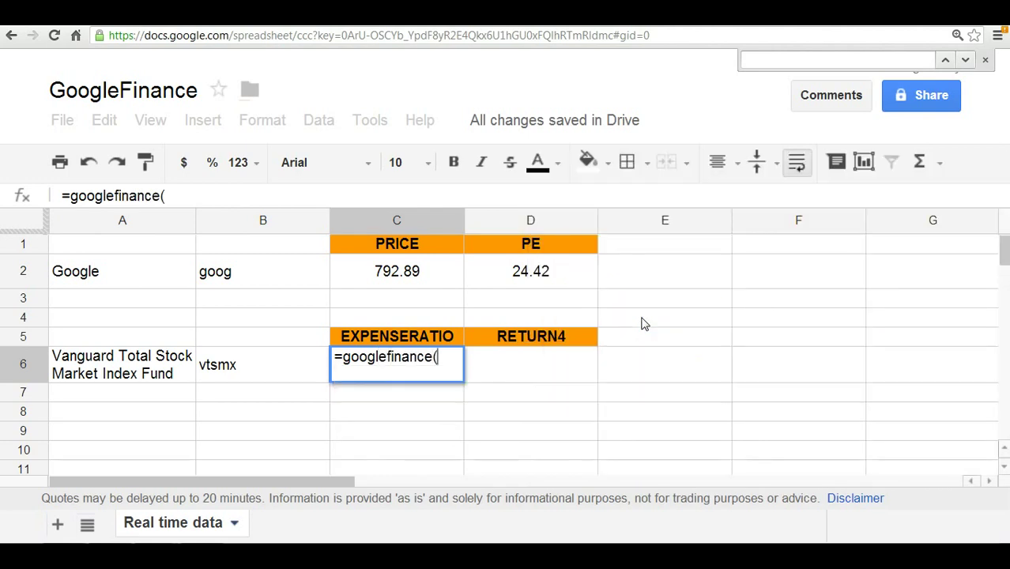
pyautogui.press('Left')
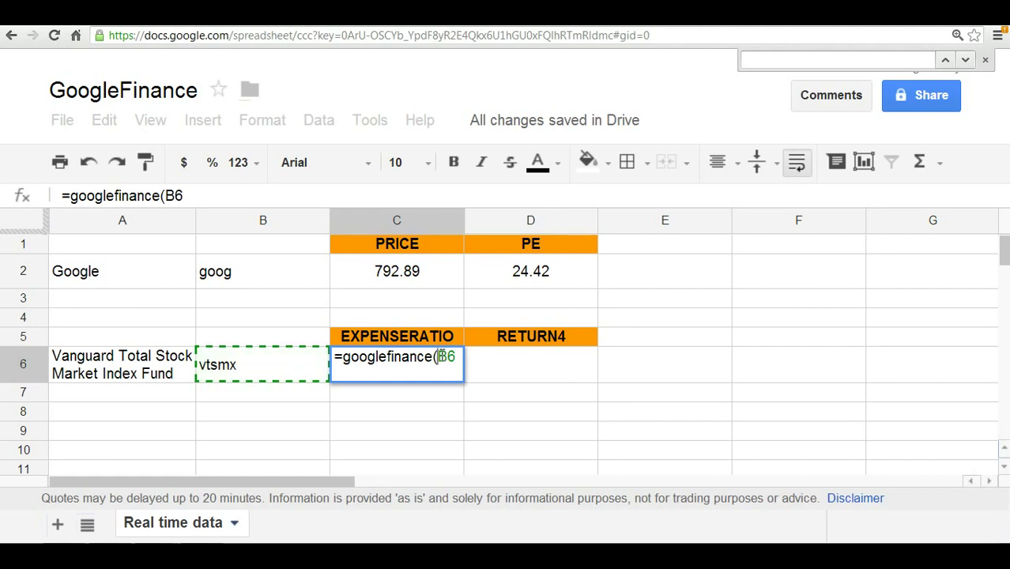
pyautogui.write('$B6')
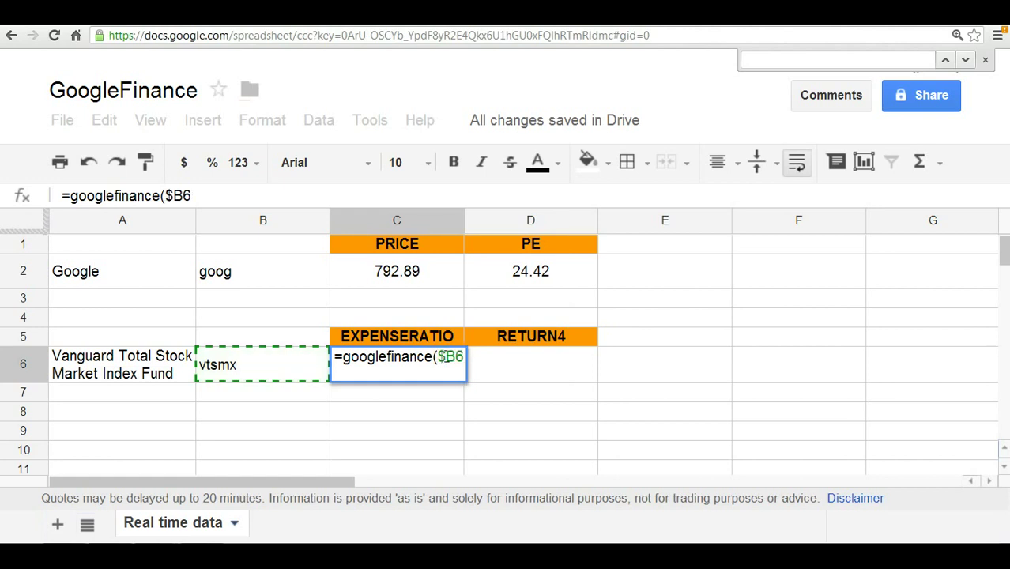
pyautogui.write(',')
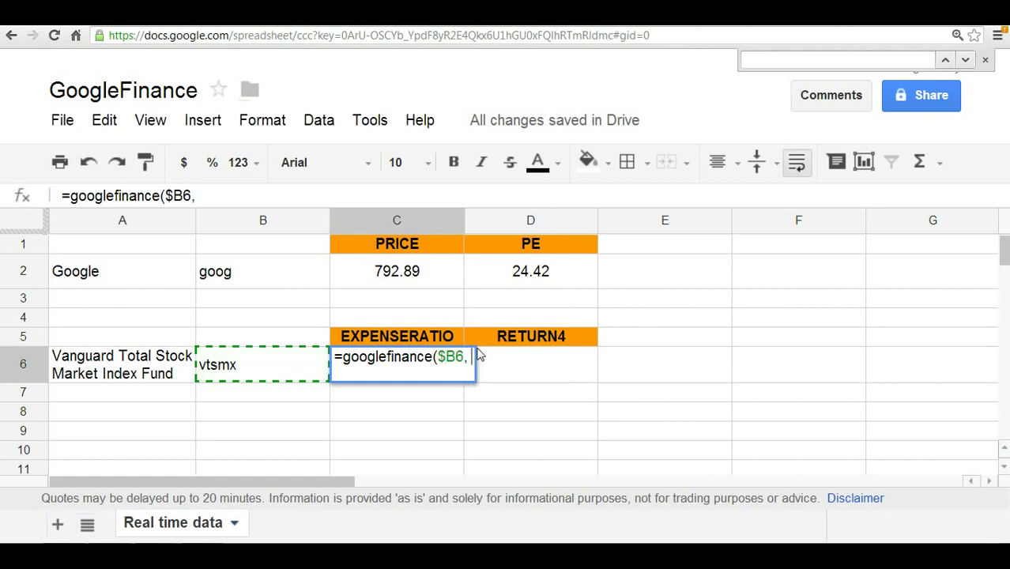
pyautogui.click(435, 340)
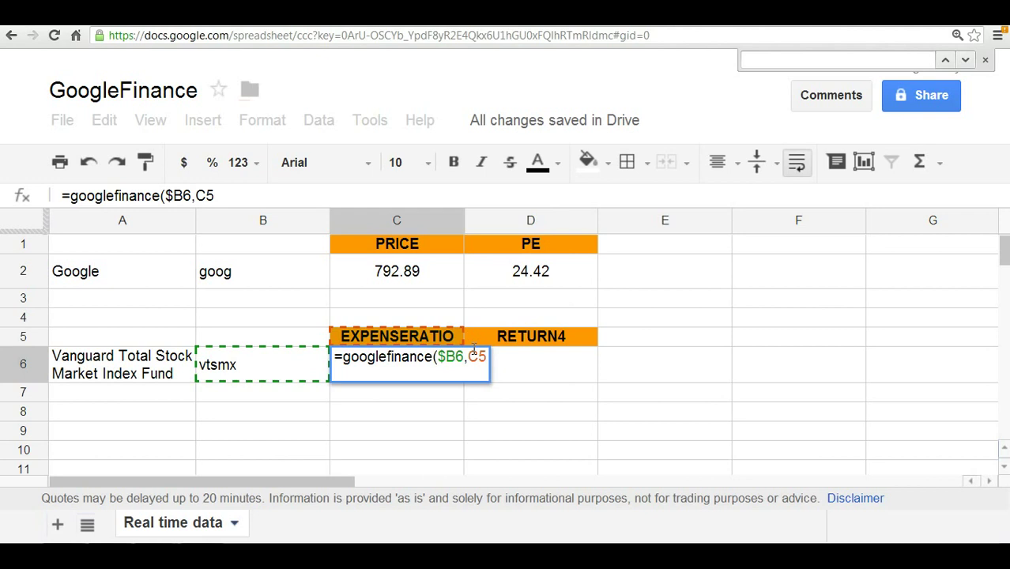
pyautogui.write(')')
pyautogui.press('Return')
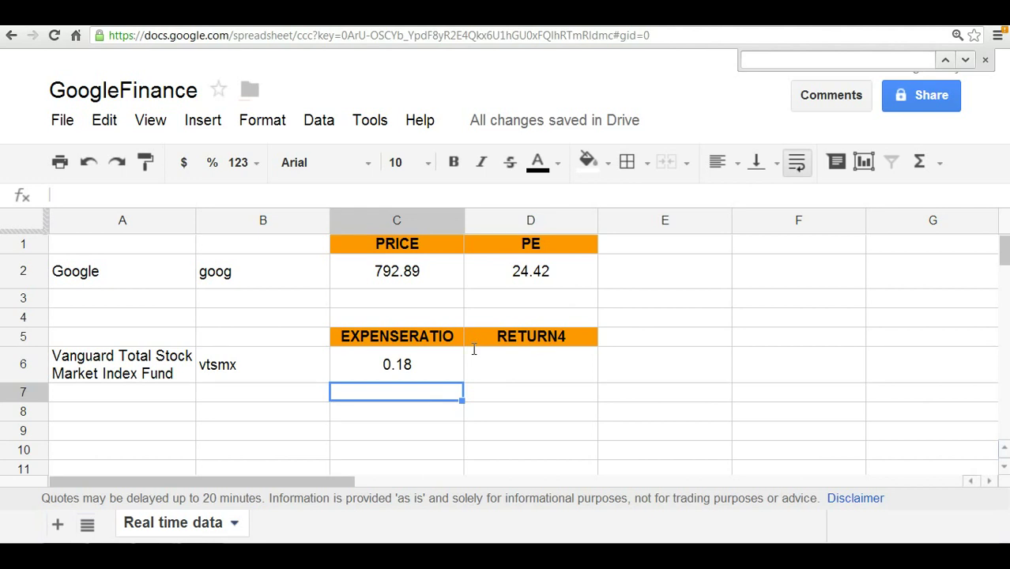
# Copy the expense ratio formula from C6 to D6 under RETURN4.
pyautogui.press('Up')
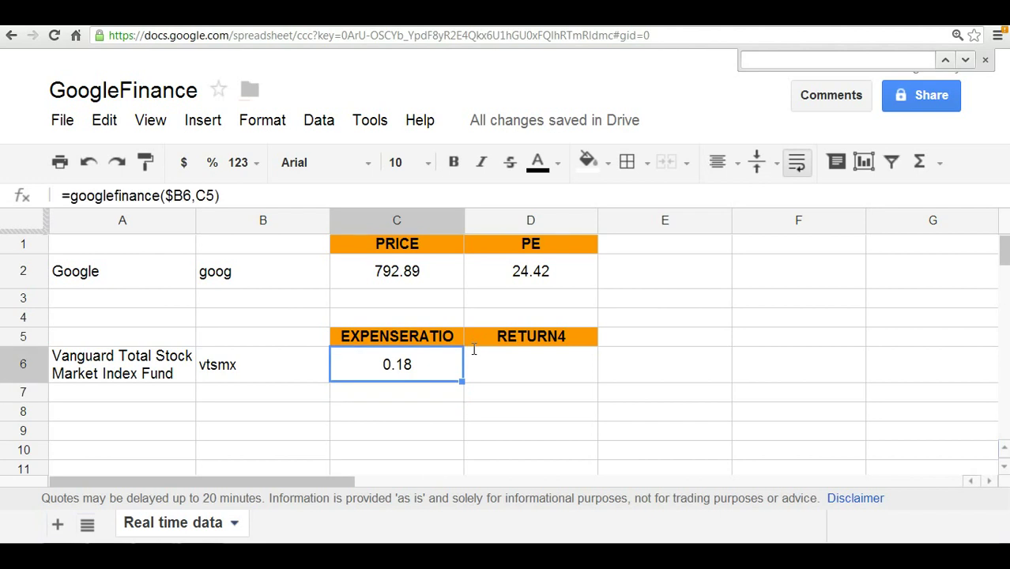
pyautogui.hotkey('ctrl', 'c')
pyautogui.press('Right')
pyautogui.hotkey('ctrl', 'v')
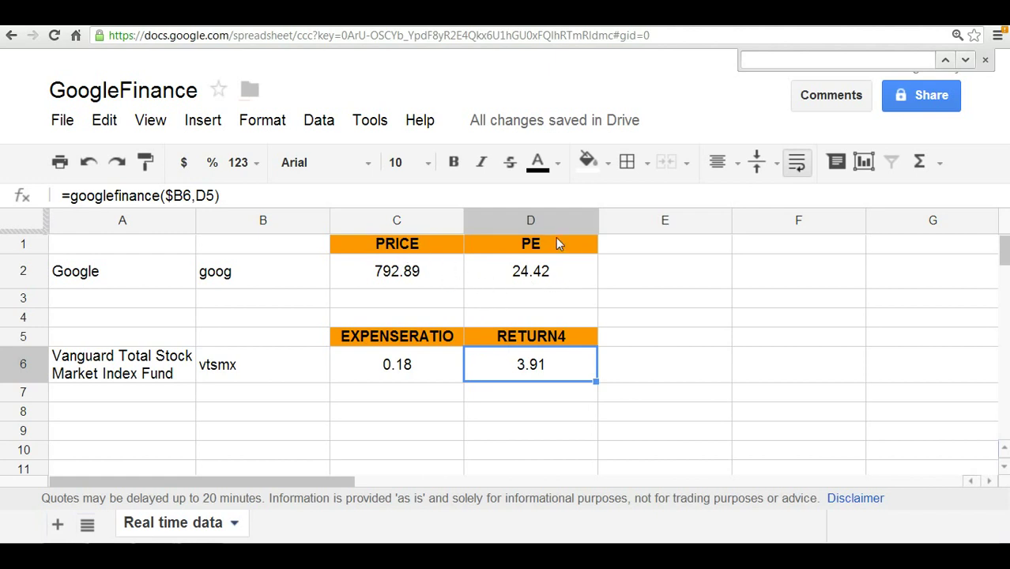
# Check the PE formula and heading in D2 and D1, and read the real-time market and mutual fund attribute lists in the PowerPoint slides.
pyautogui.click(506, 273)
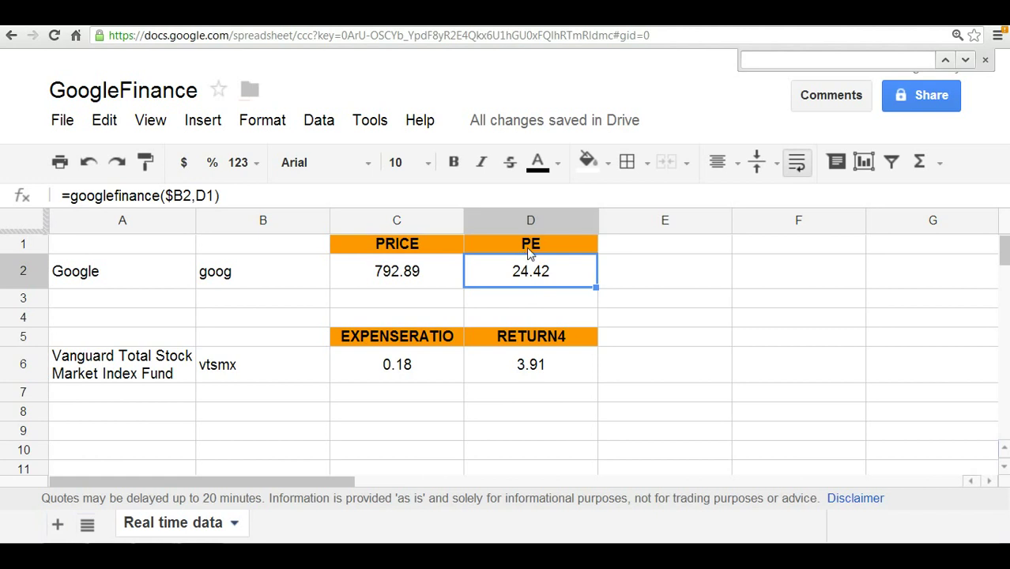
pyautogui.click(530, 248)
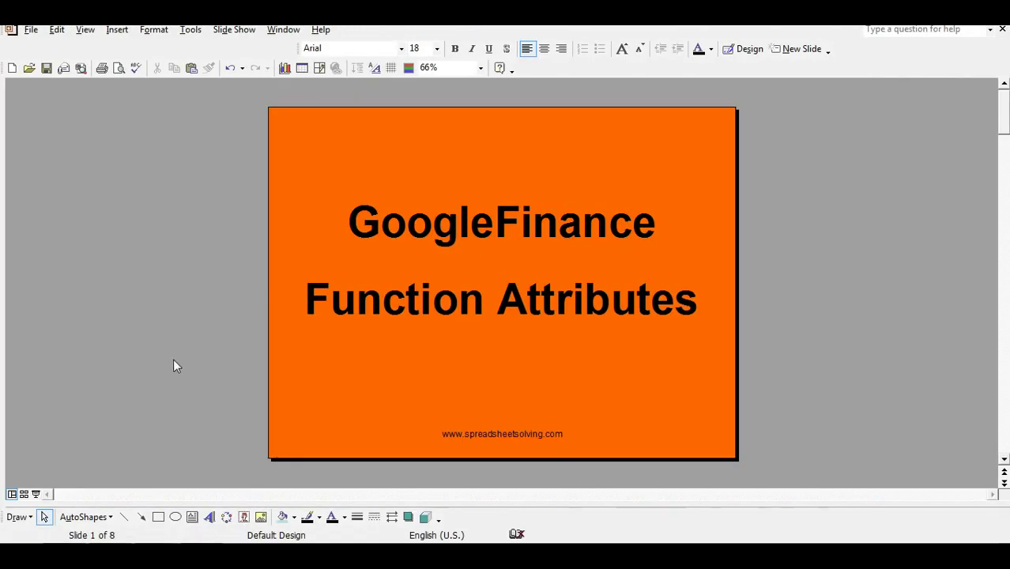
pyautogui.scroll(-1, 173, 358)
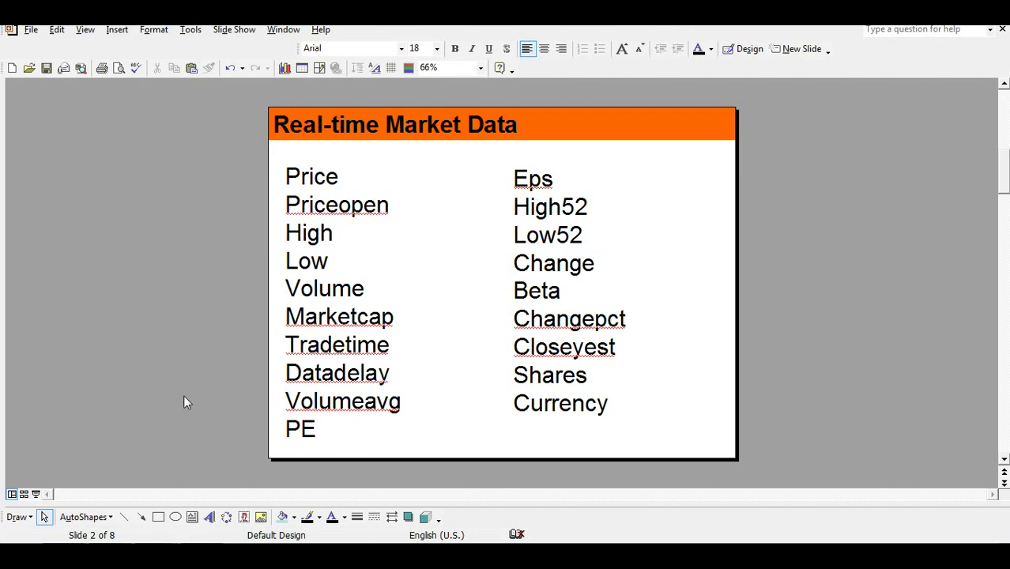
pyautogui.scroll(-1, 183, 402)
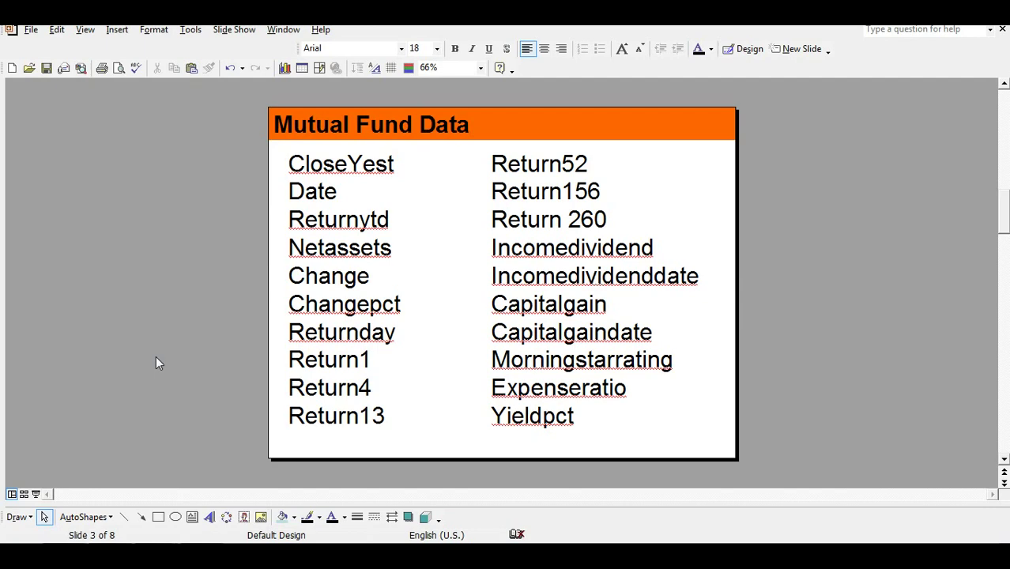
pyautogui.scroll(-2, 155, 355)
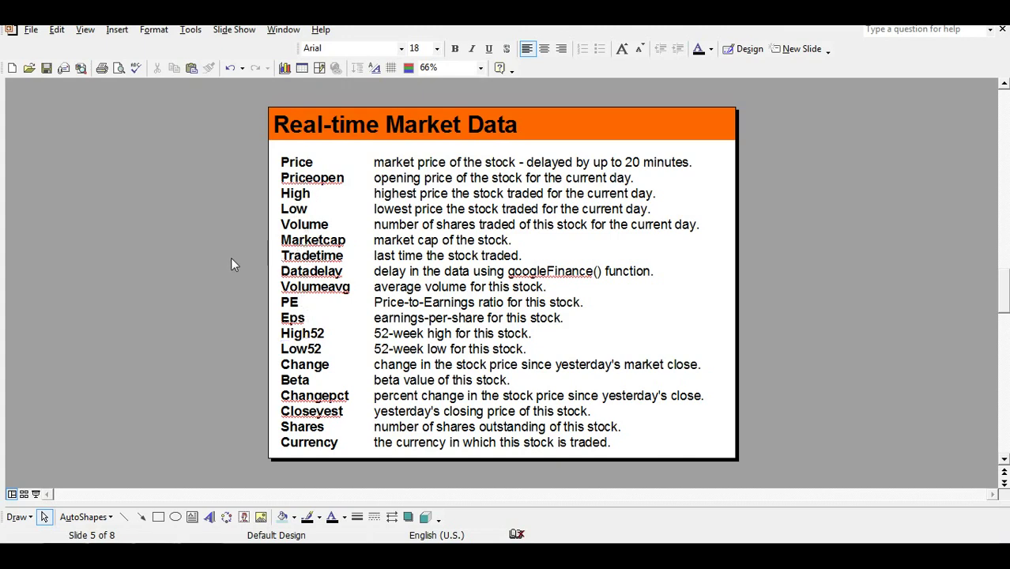
pyautogui.scroll(-2, 231, 264)
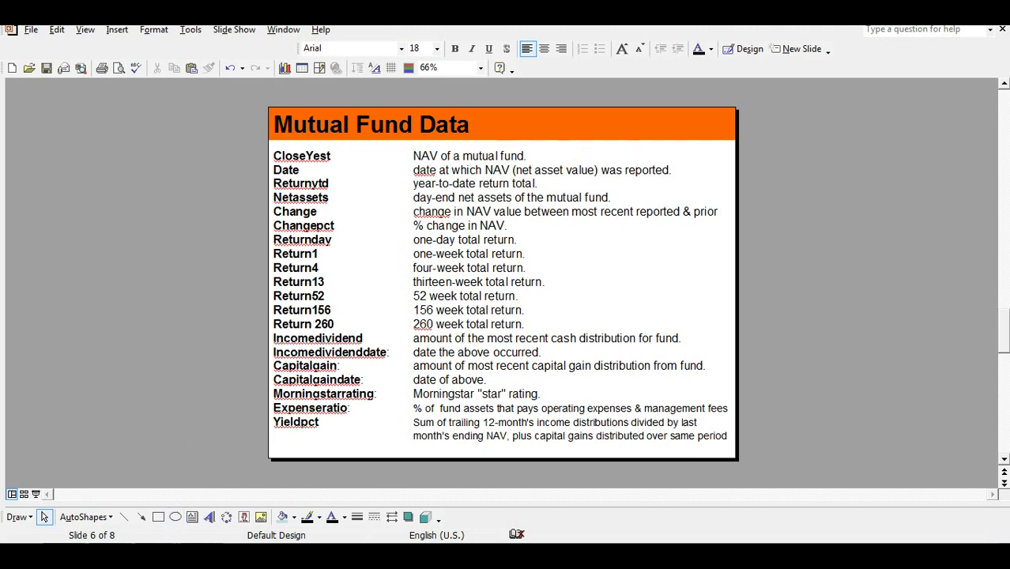
# Switch to the Stock Analysis spreadsheet in Chrome and select the historical price formula in cell E3.
pyautogui.moveTo(156, 565)
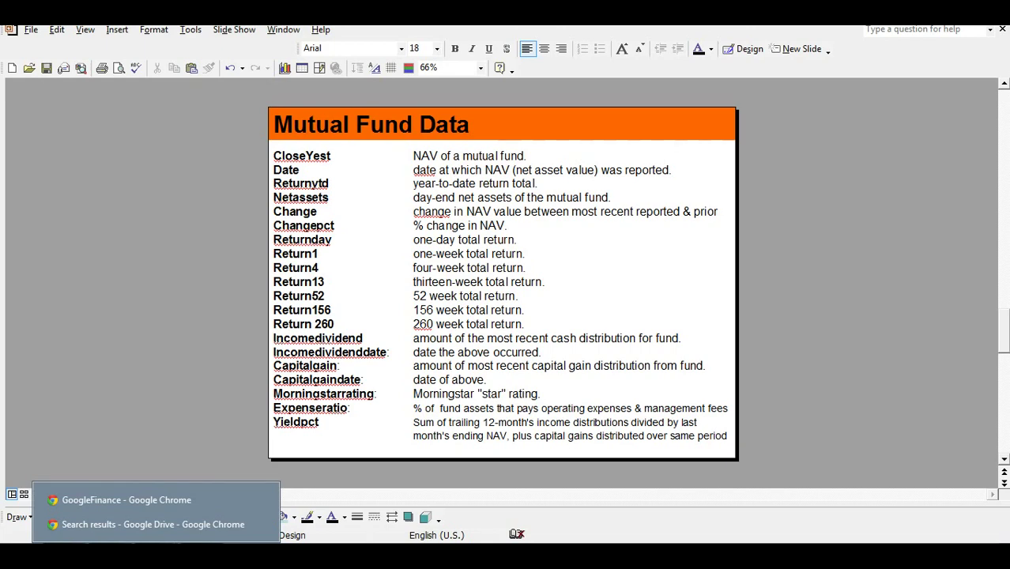
pyautogui.click(149, 499)
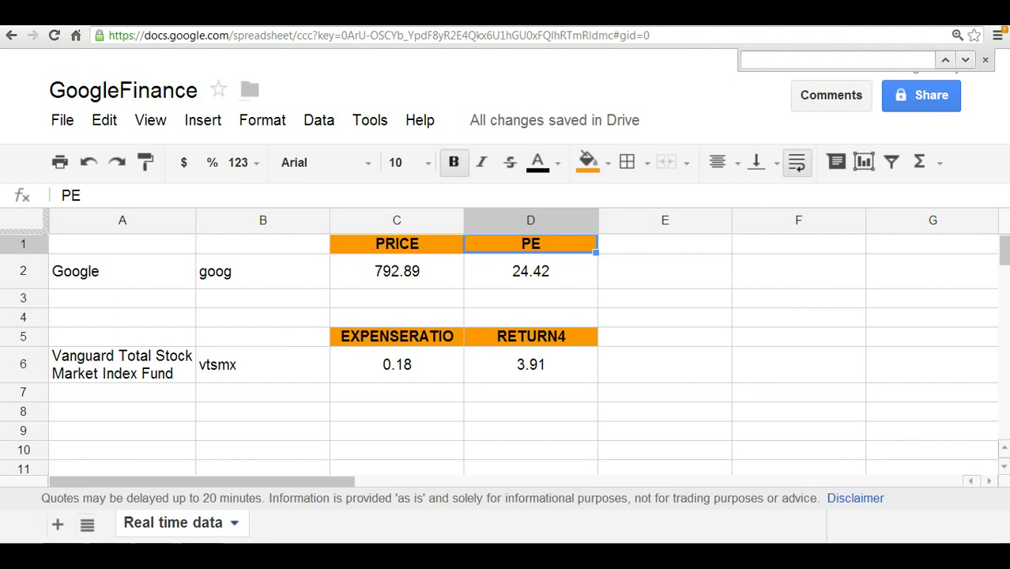
pyautogui.hotkey('alt', 'Tab')
pyautogui.hotkey('alt', 'Tab')
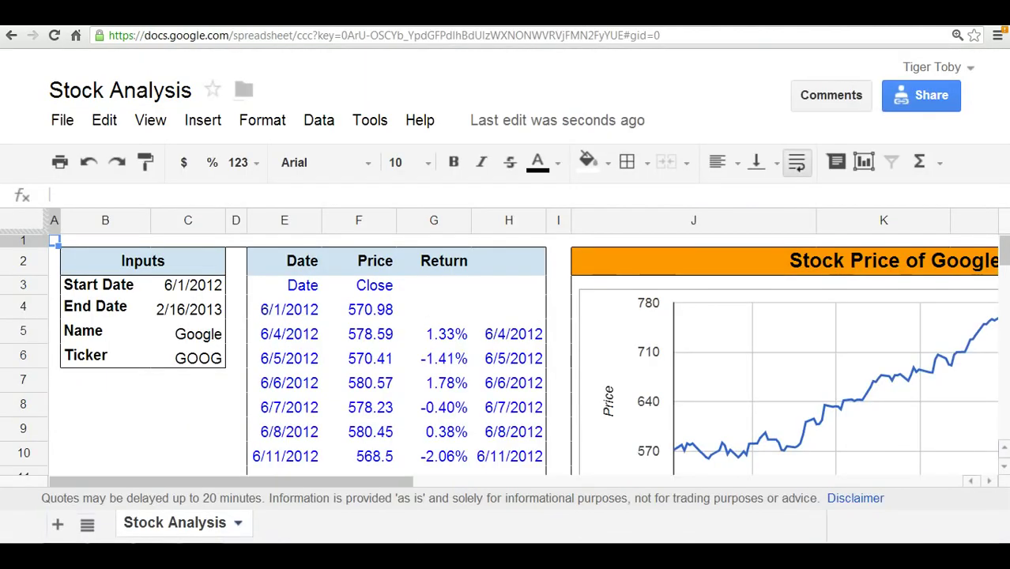
pyautogui.click(189, 380)
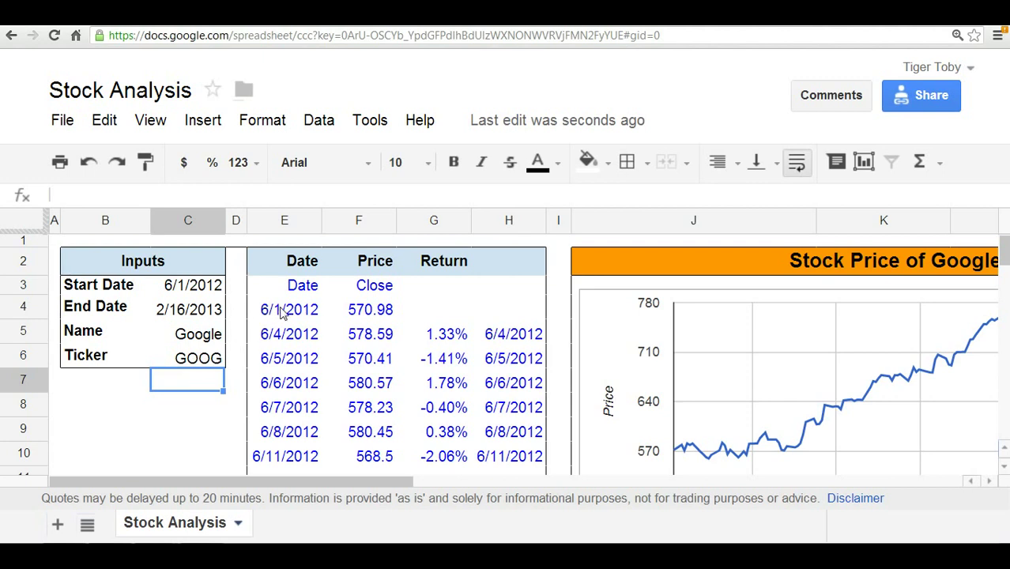
pyautogui.click(312, 268)
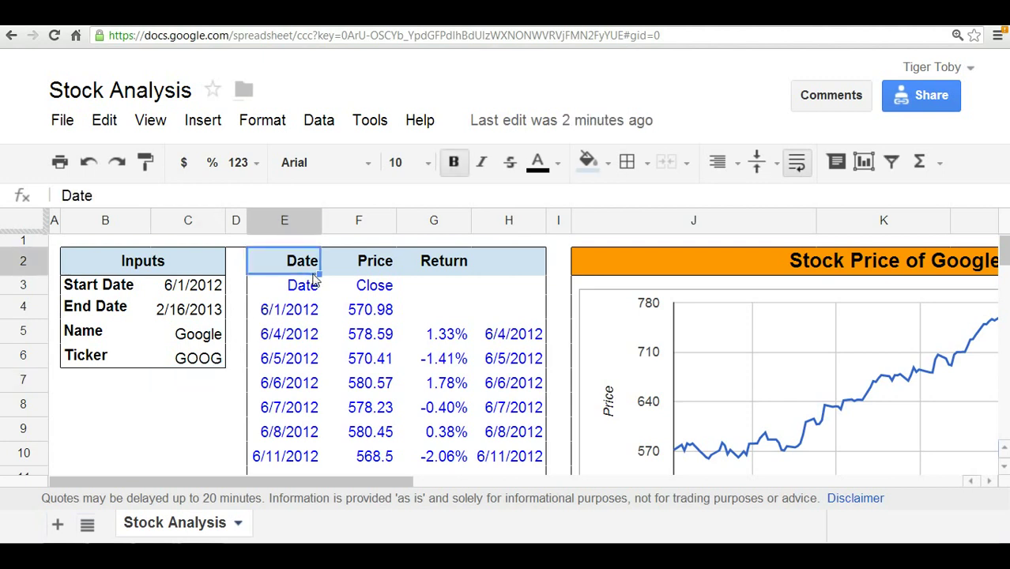
pyautogui.click(316, 289)
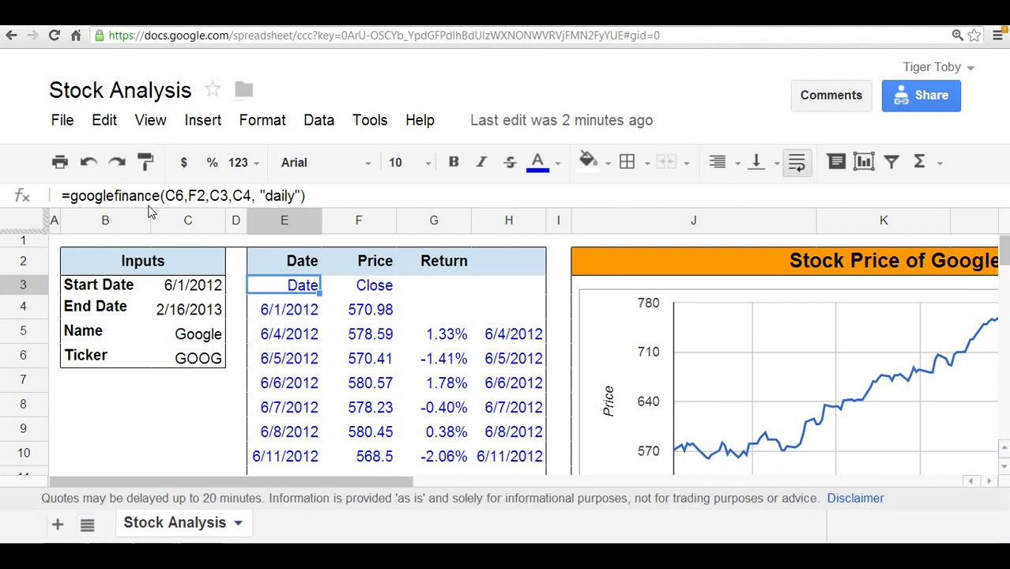
# Examine the ticker, attribute, start date and end date references in E3's googlefinance formula and look over the daily price table.
pyautogui.press('F2')
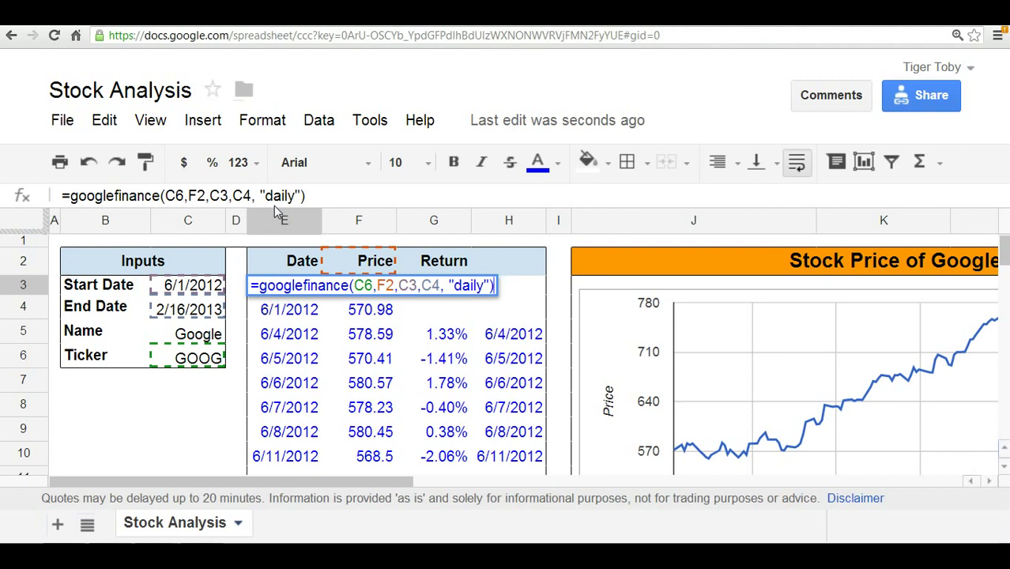
pyautogui.click(183, 197)
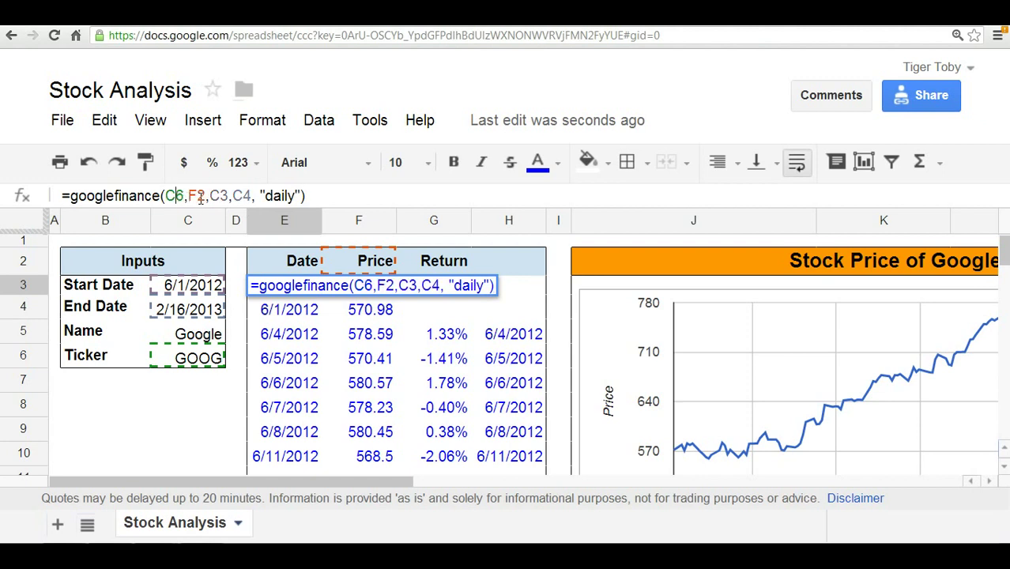
pyautogui.click(199, 198)
pyautogui.click(220, 196)
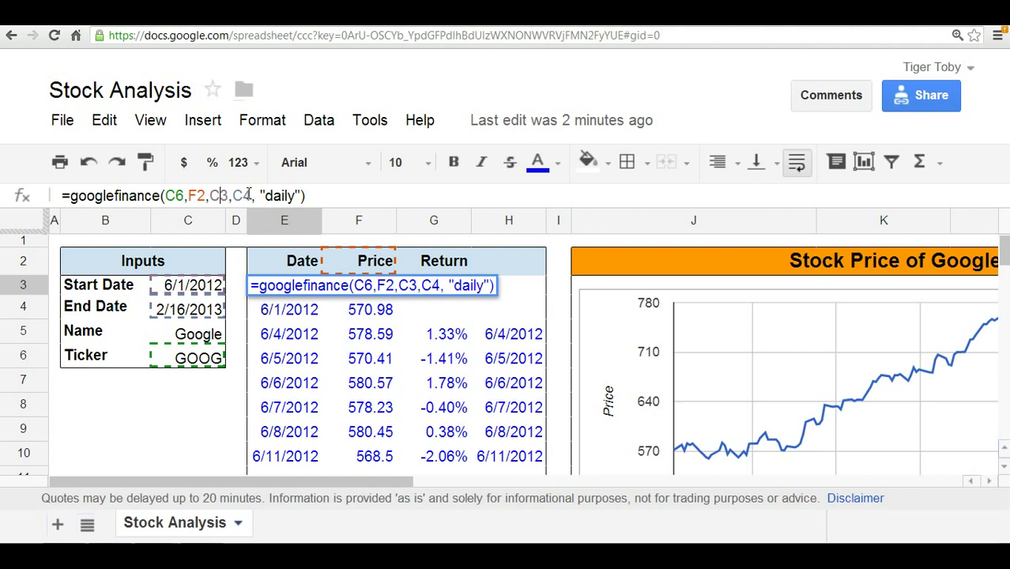
pyautogui.click(250, 196)
pyautogui.press('Delete')
pyautogui.click(207, 406)
pyautogui.scroll(-1, 334, 312)
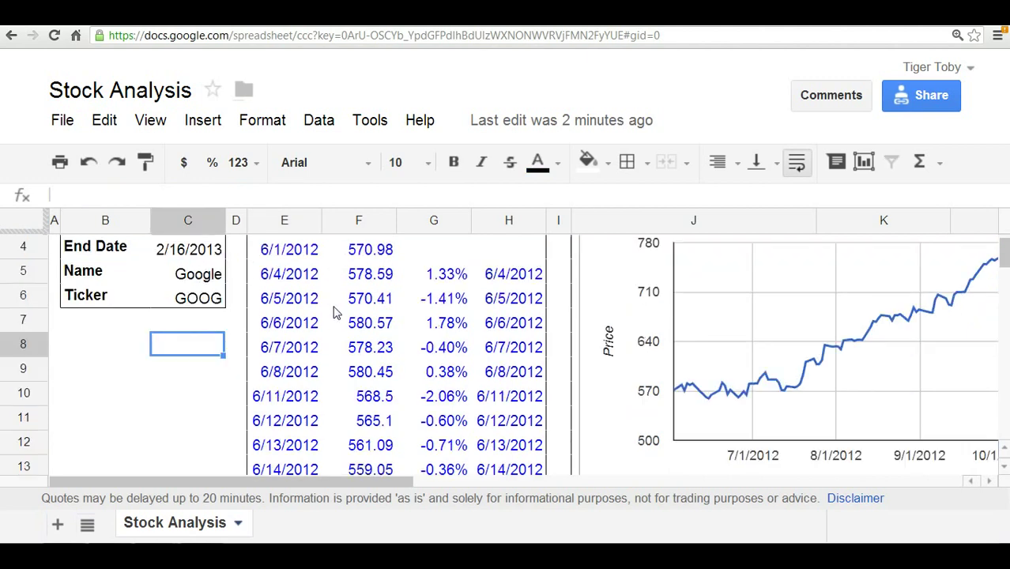
pyautogui.scroll(1, 333, 312)
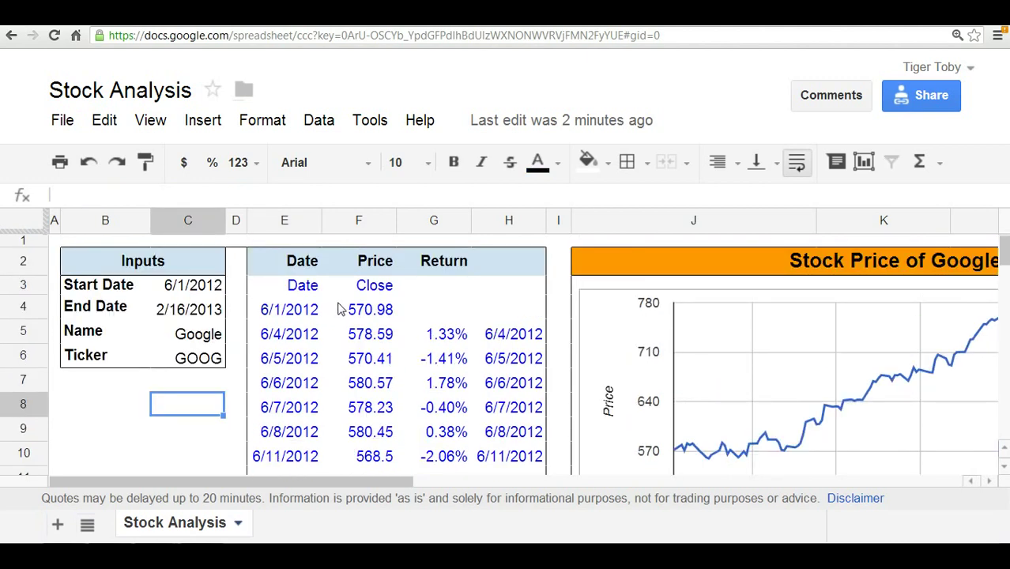